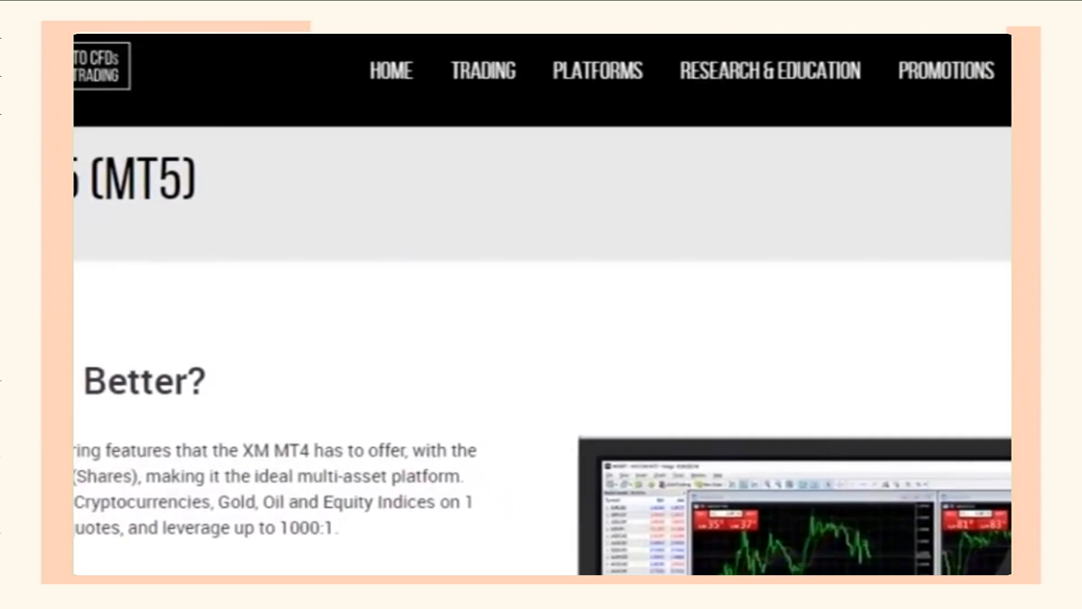
Download the Windows desktop version of MT5 from Deriv's download section.
scroll(542, 305, down, 10)
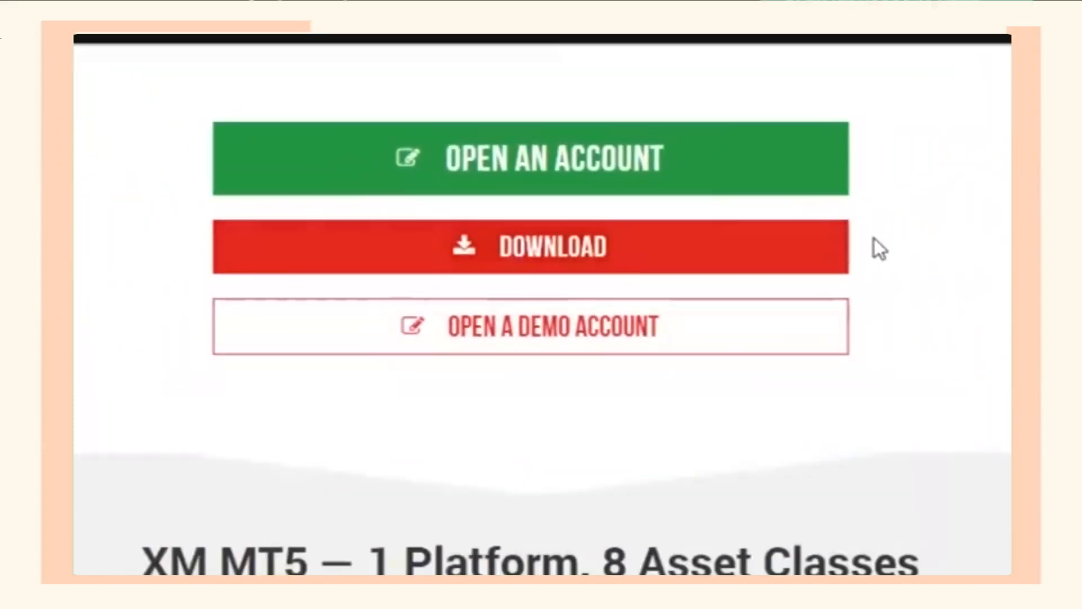
scroll(542, 305, up, 10)
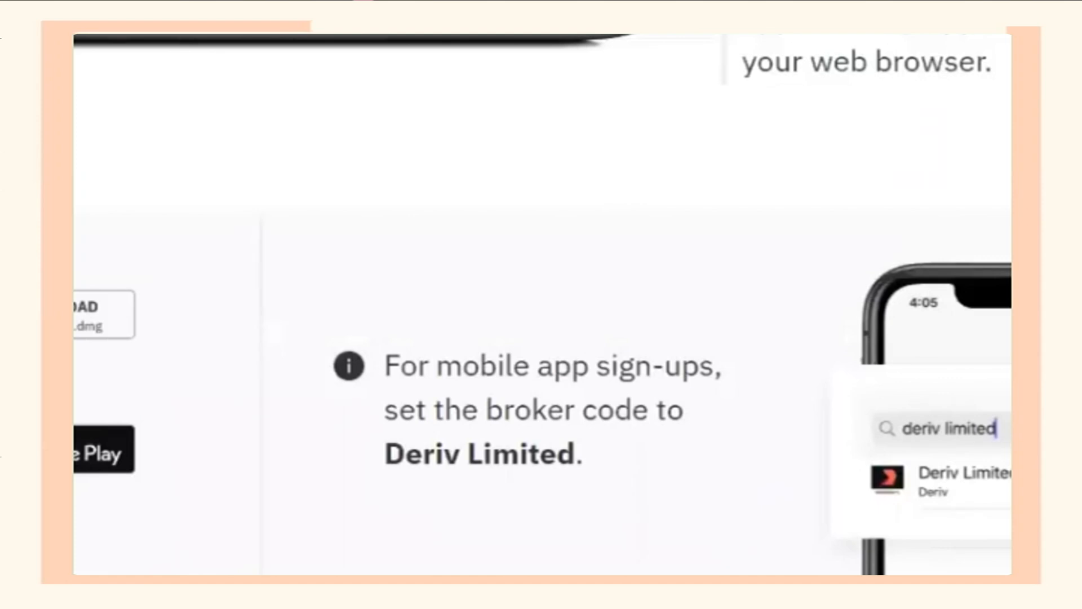
scroll(543, 304, down, 1)
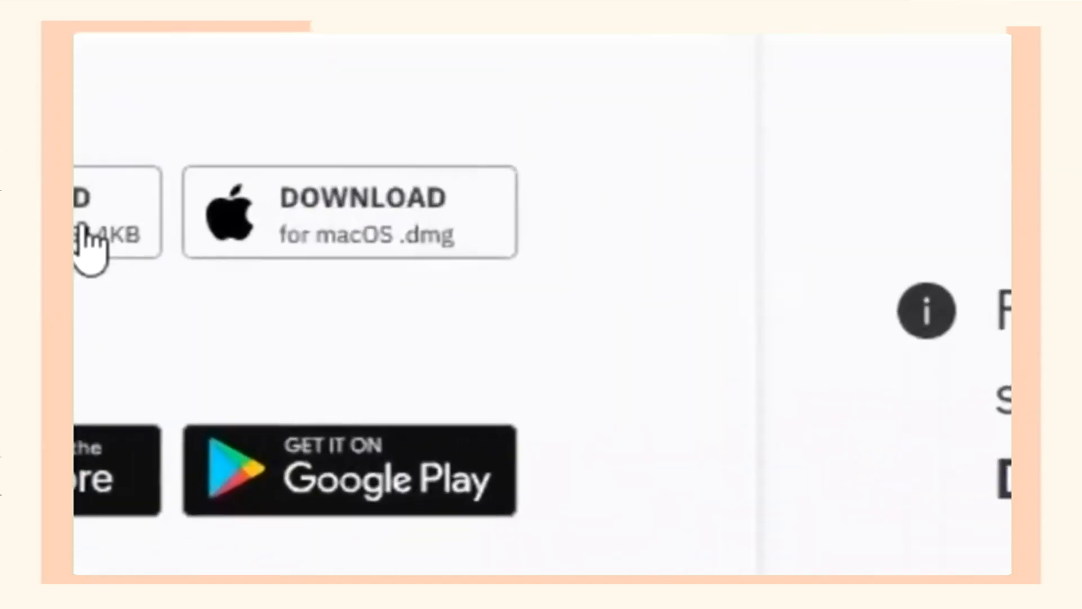
click(85, 228)
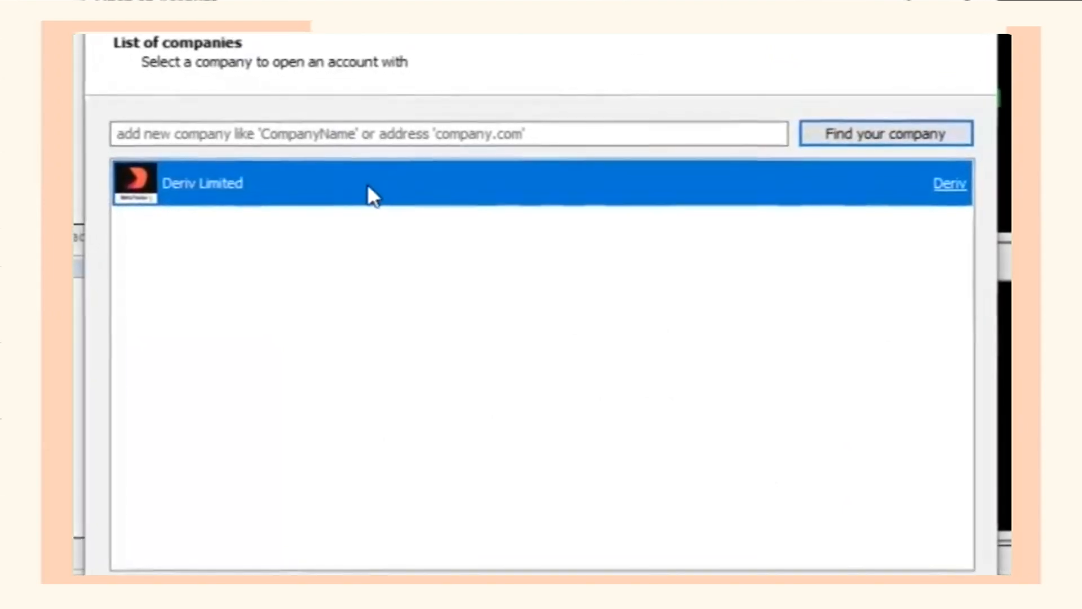
Choose Deriv Limited as the company and opt to connect with an existing trade account.
click(762, 598)
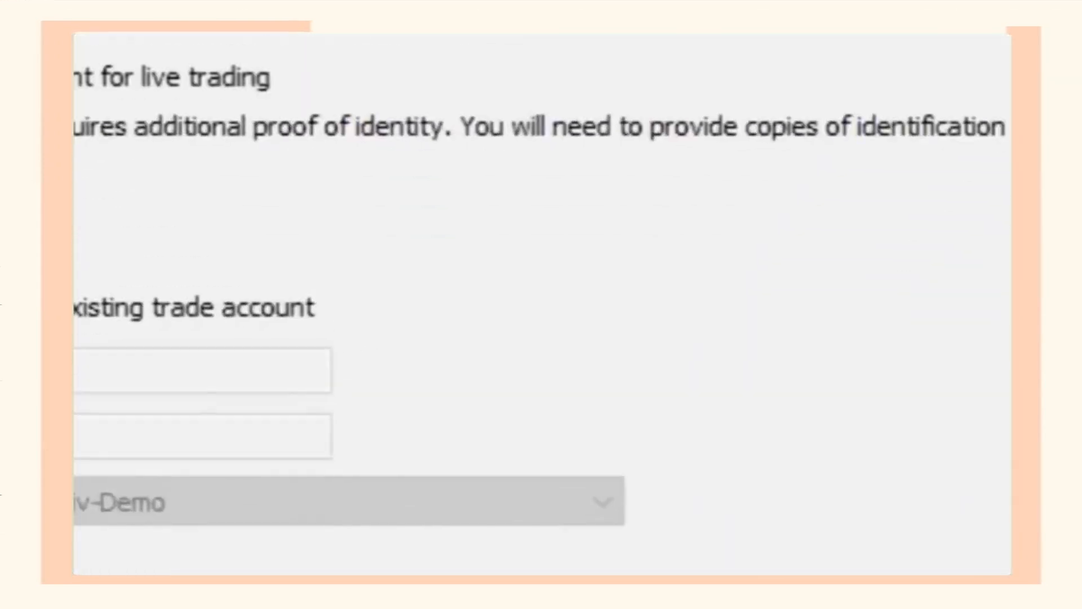
click(218, 382)
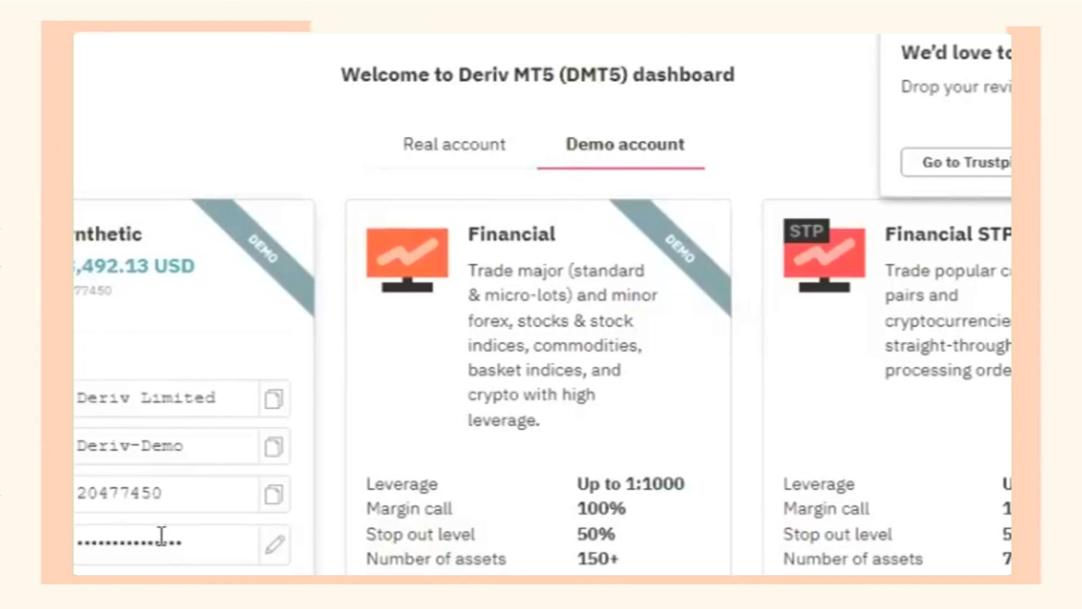
Copy the demo account's login number from the Deriv MT5 dashboard into the trading terminal's login field.
click(272, 497)
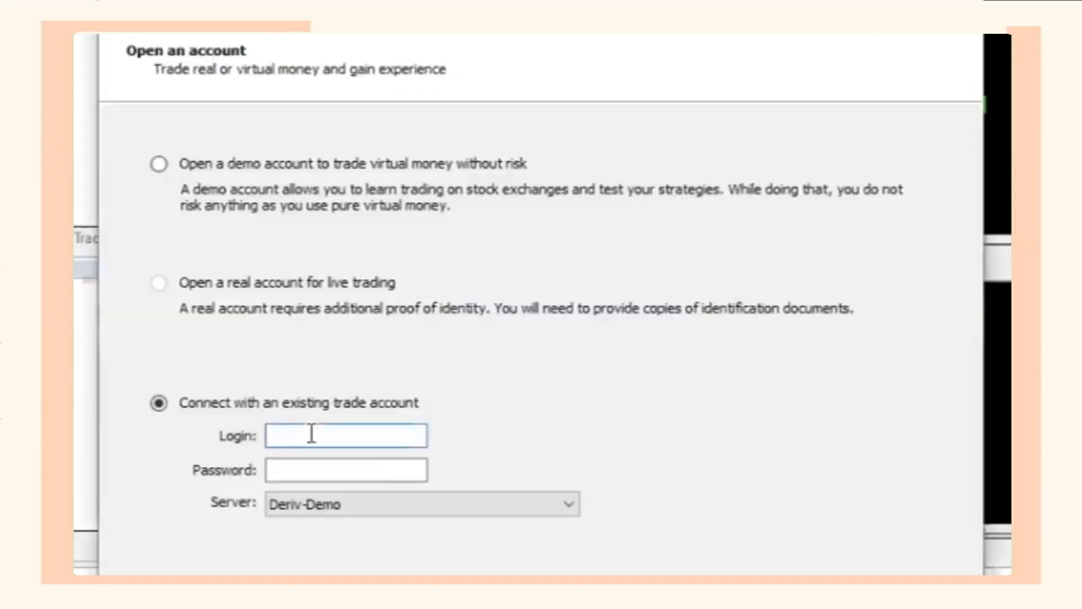
right_click(312, 434)
click(379, 206)
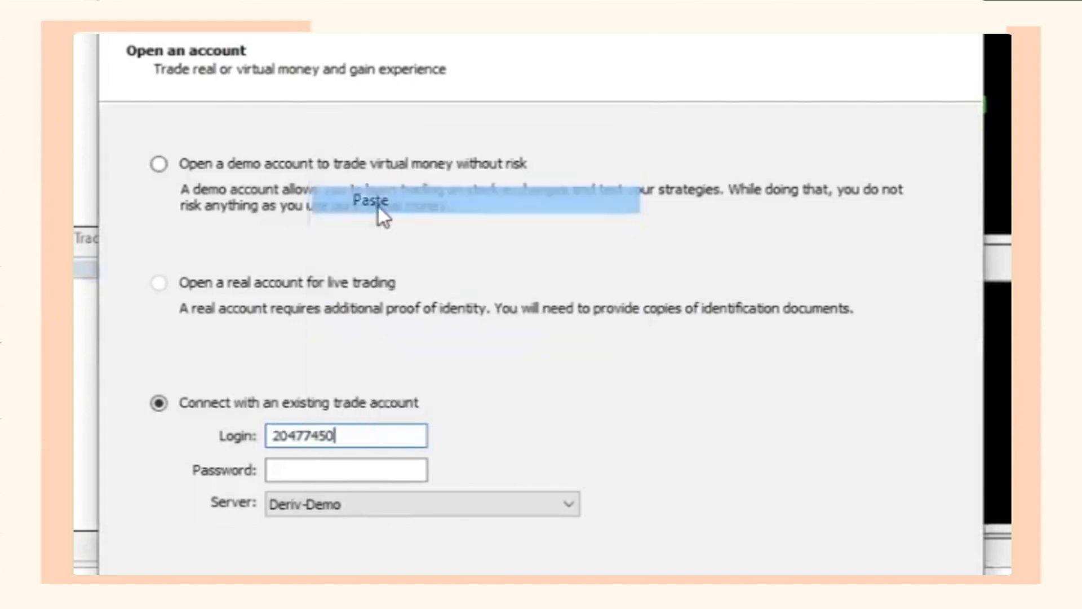
Enter the trade account's password for the Deriv-Demo server connection.
click(330, 469)
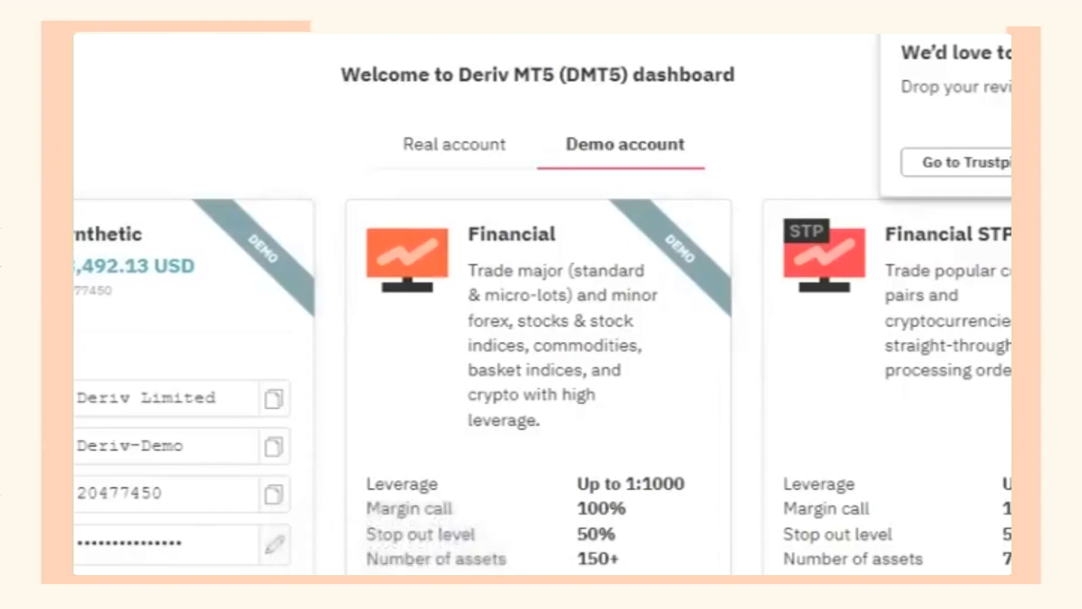
text(****)
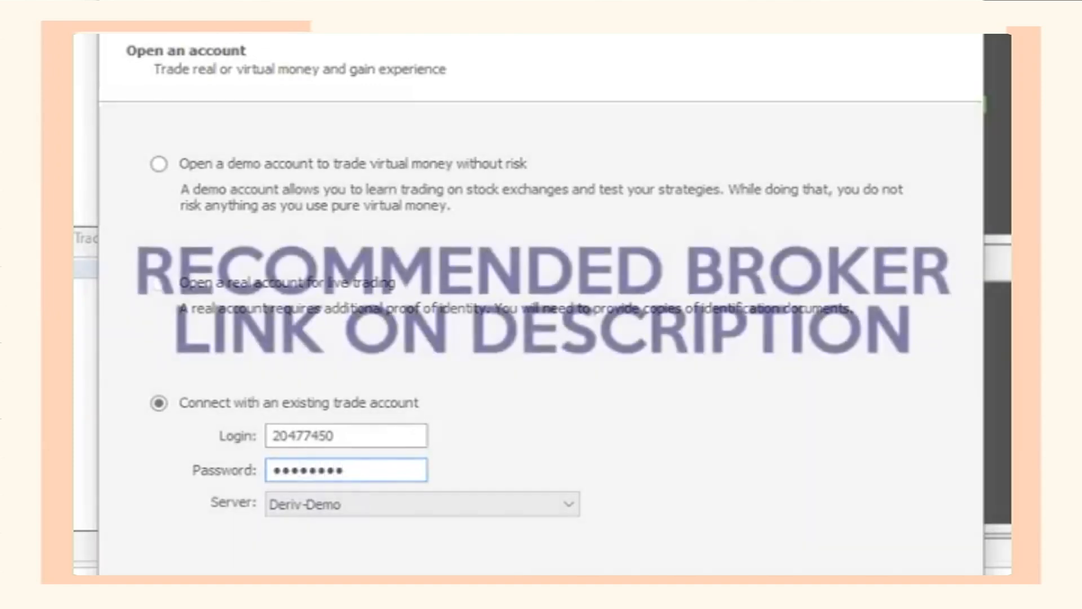
text(***)
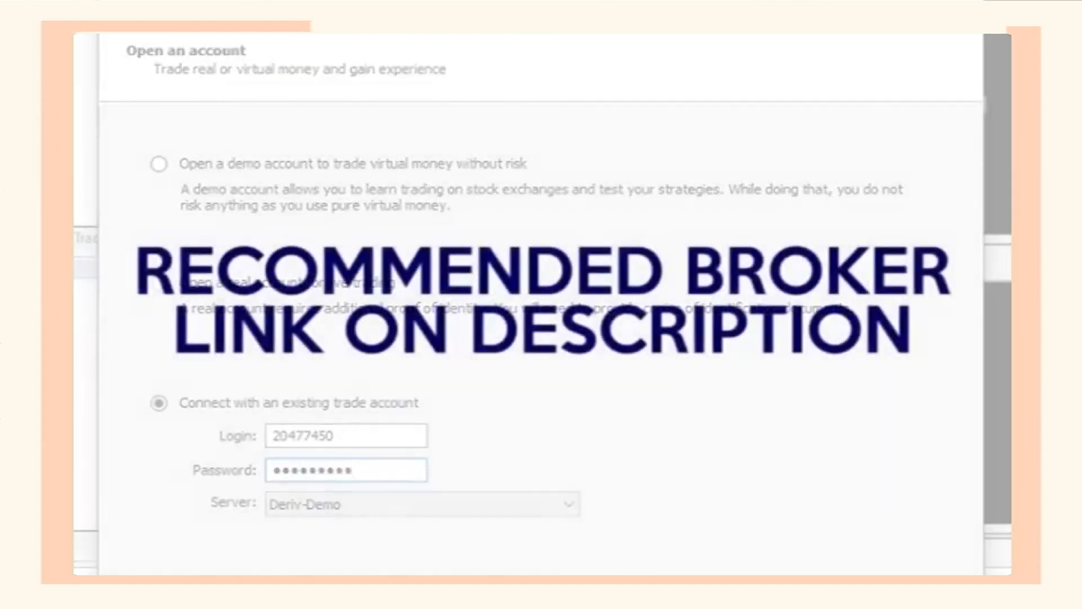
text(***)
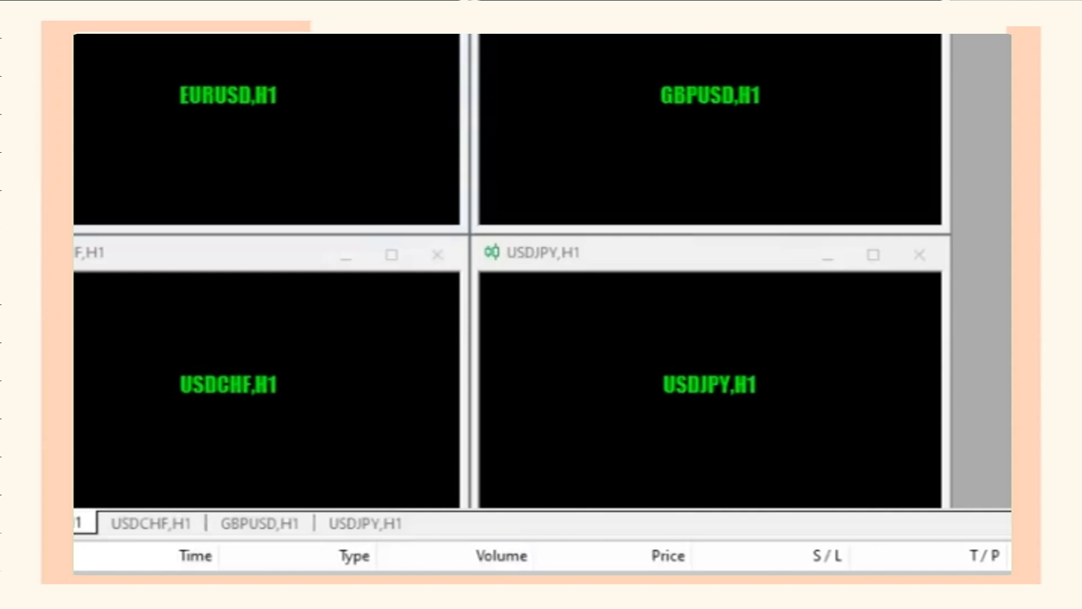
Hide the Toolbox and cycle through the open chart windows.
key(ctrl+t)
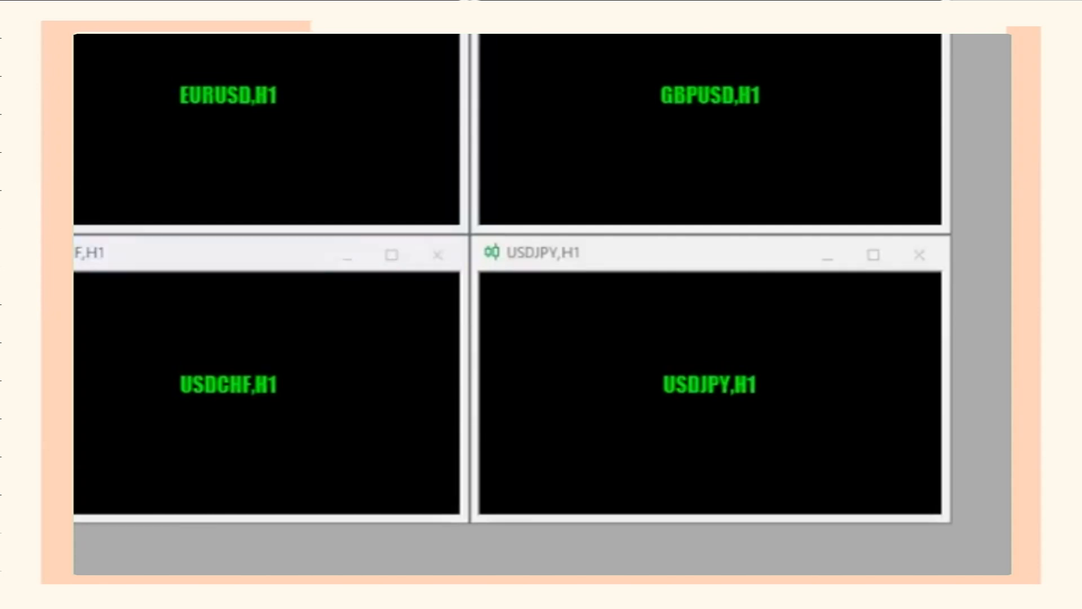
key(ctrl+F6)
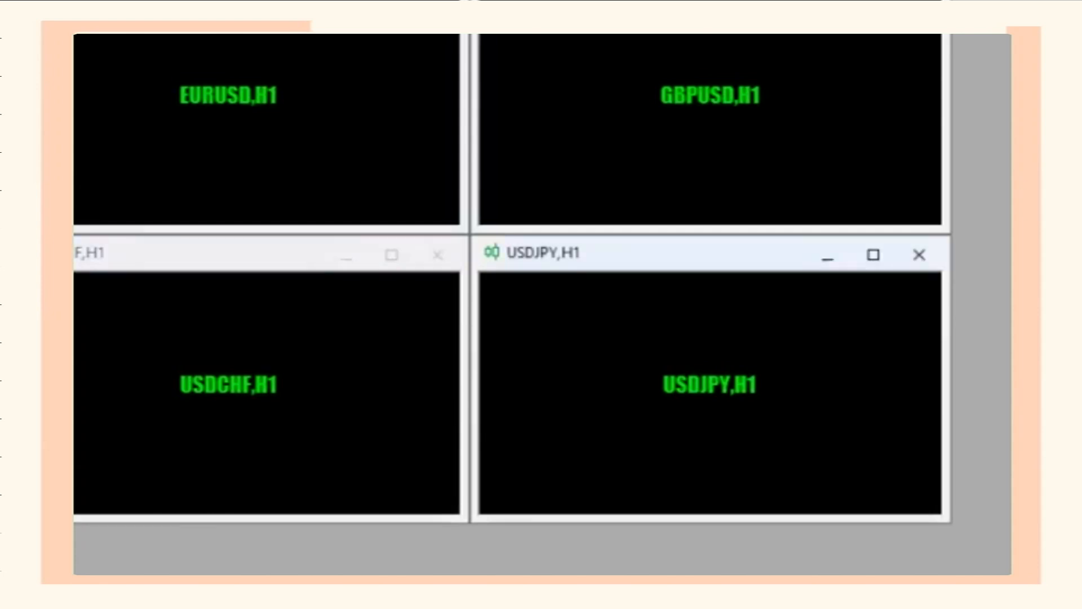
key(ctrl+F6)
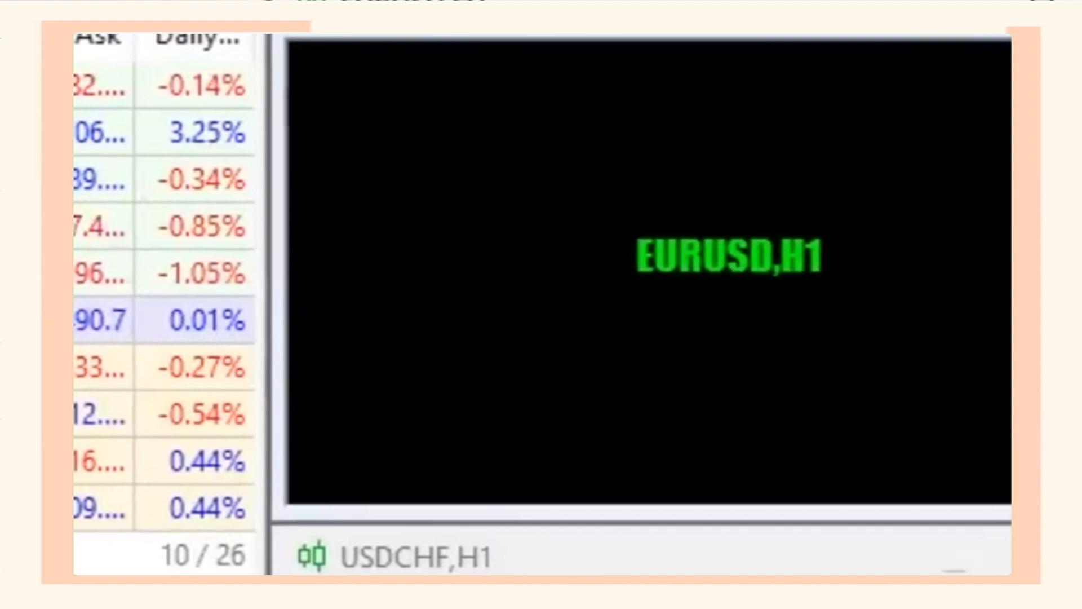
Replace the four charts' symbols: Volatility 75 Index over EURUSD, another symbol over GBPUSD, Volatility 25 Index over USDCHF, and Volatility 100 Index over USDJPY.
click(105, 273)
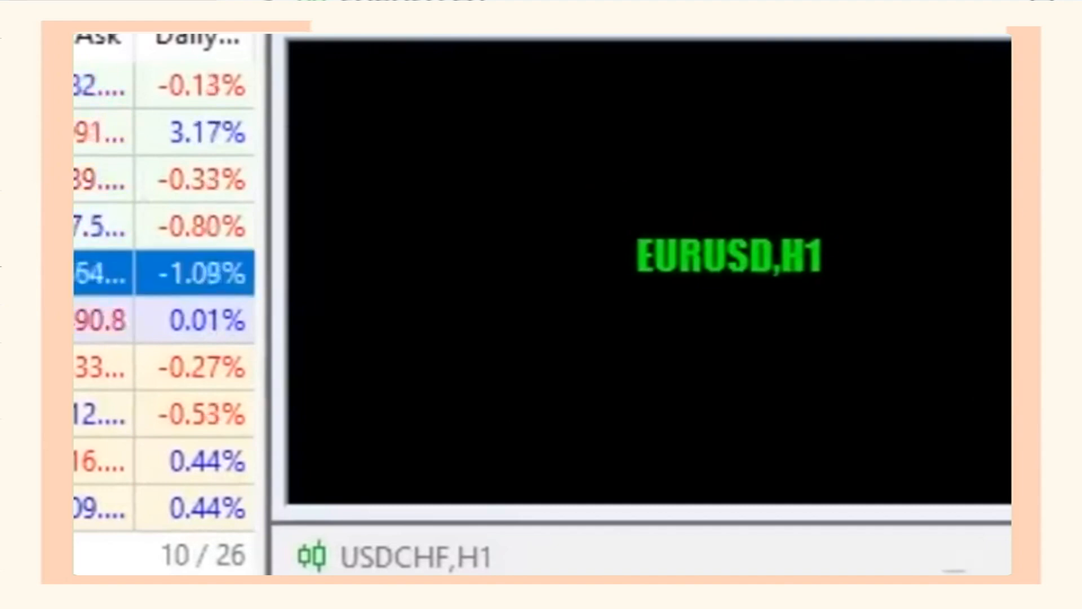
drag(104, 274, 744, 200)
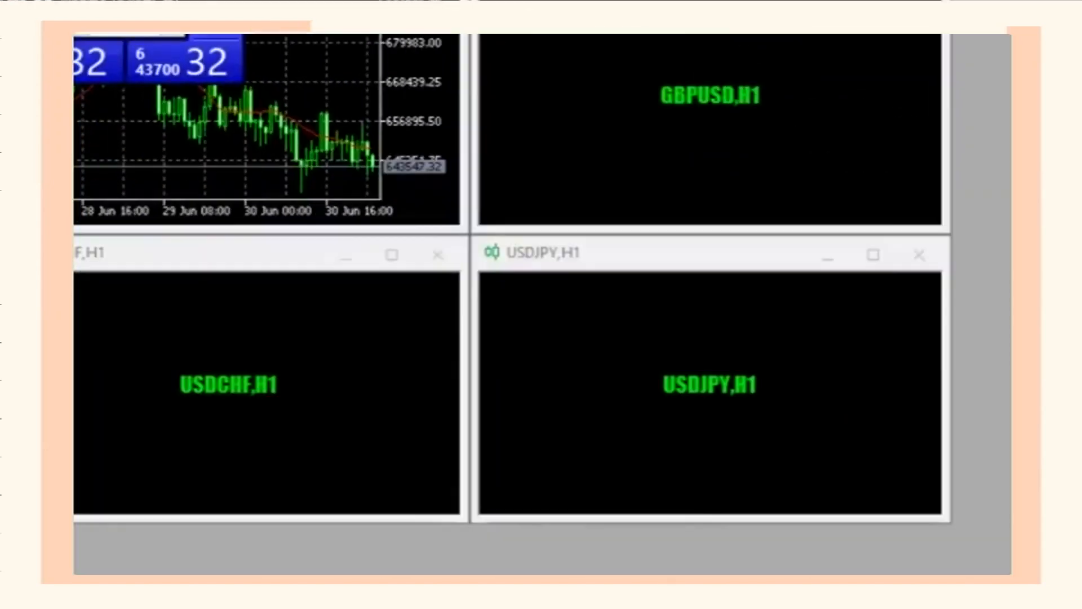
drag(586, 107, 607, 98)
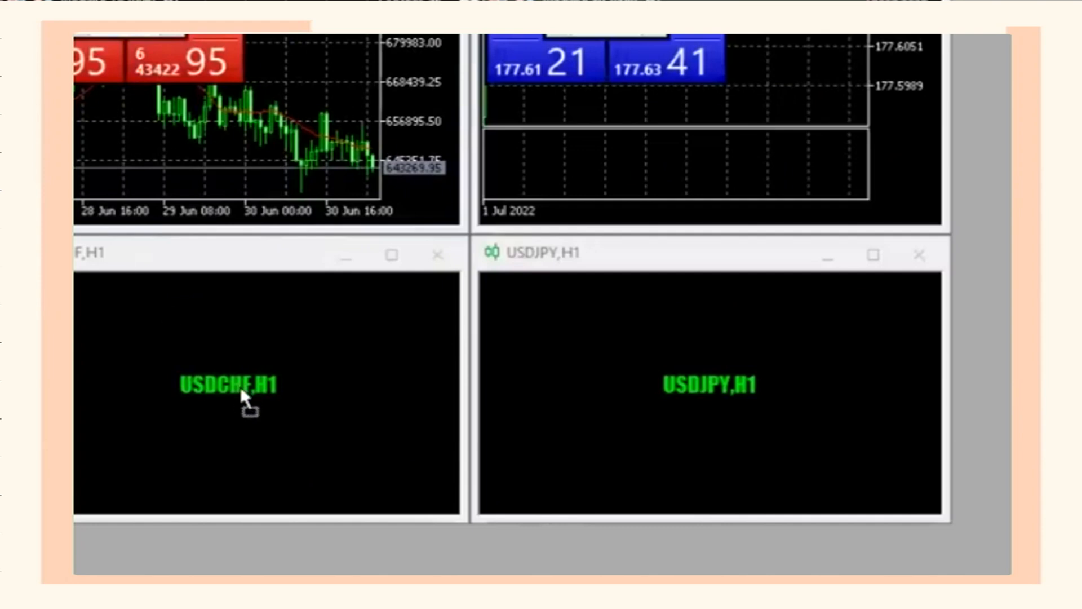
drag(241, 387, 239, 384)
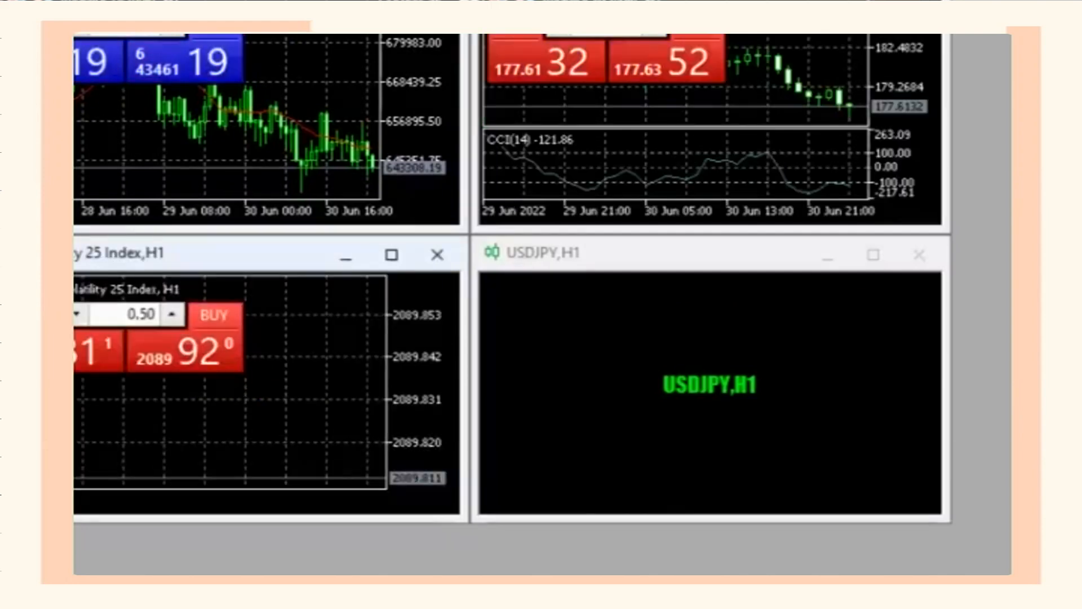
drag(547, 461, 587, 430)
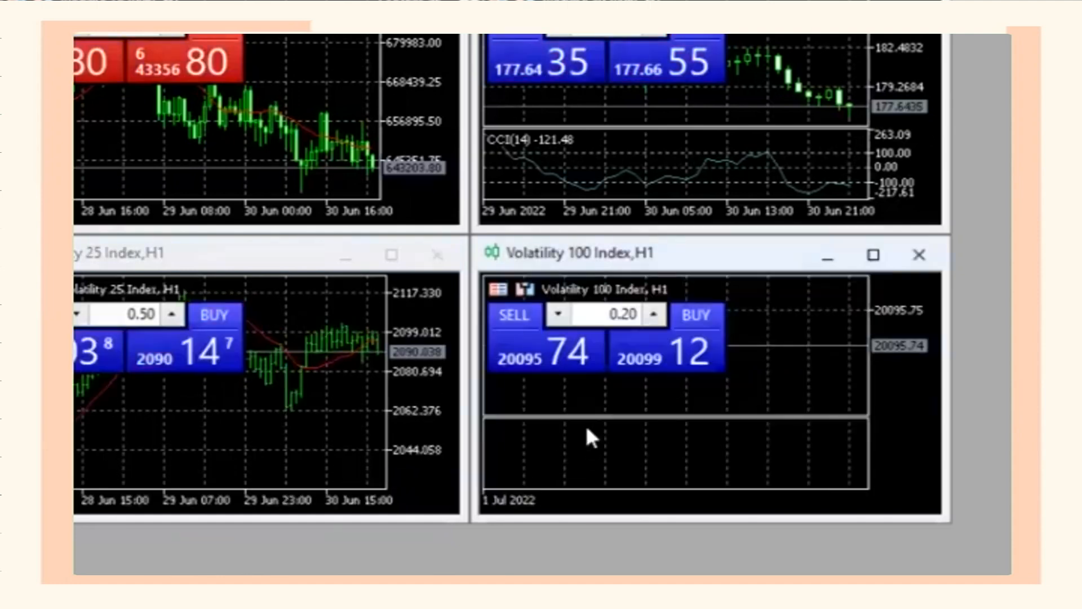
mouse_move(588, 393)
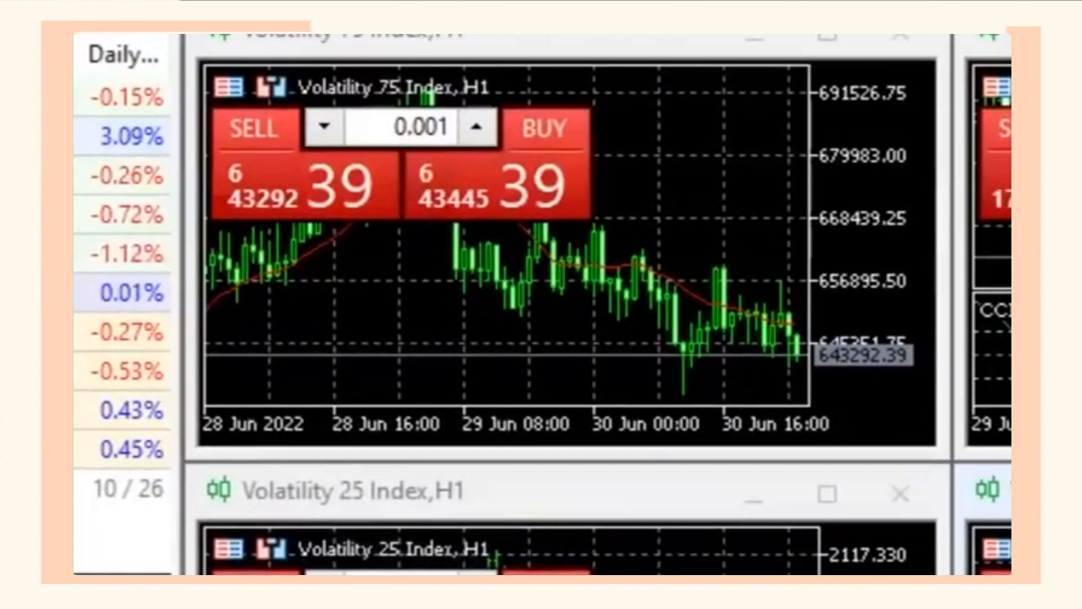
key(alt+v)
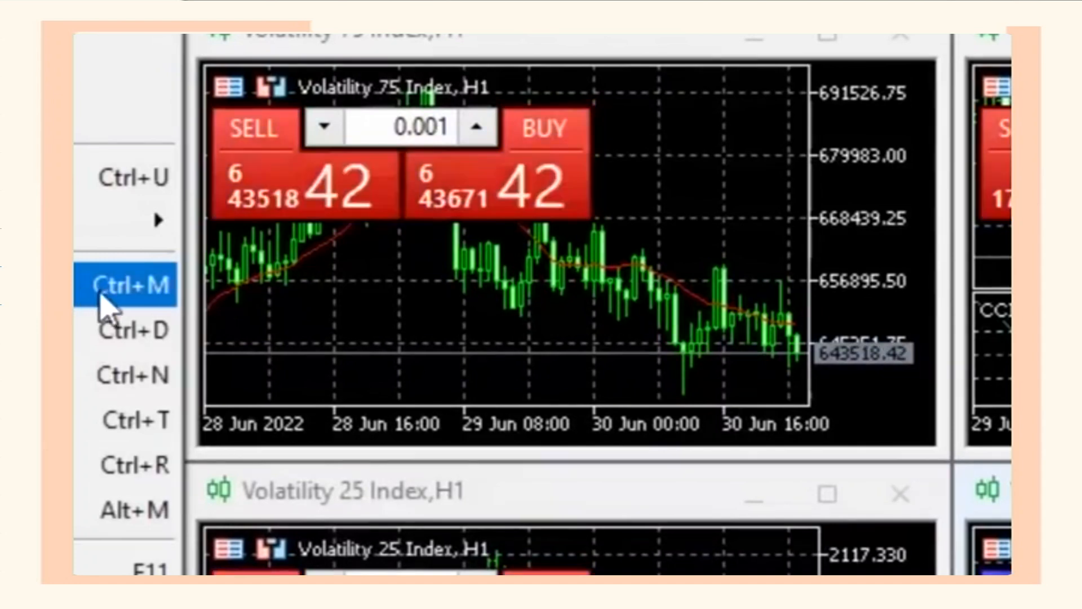
key(Down)
key(Down)
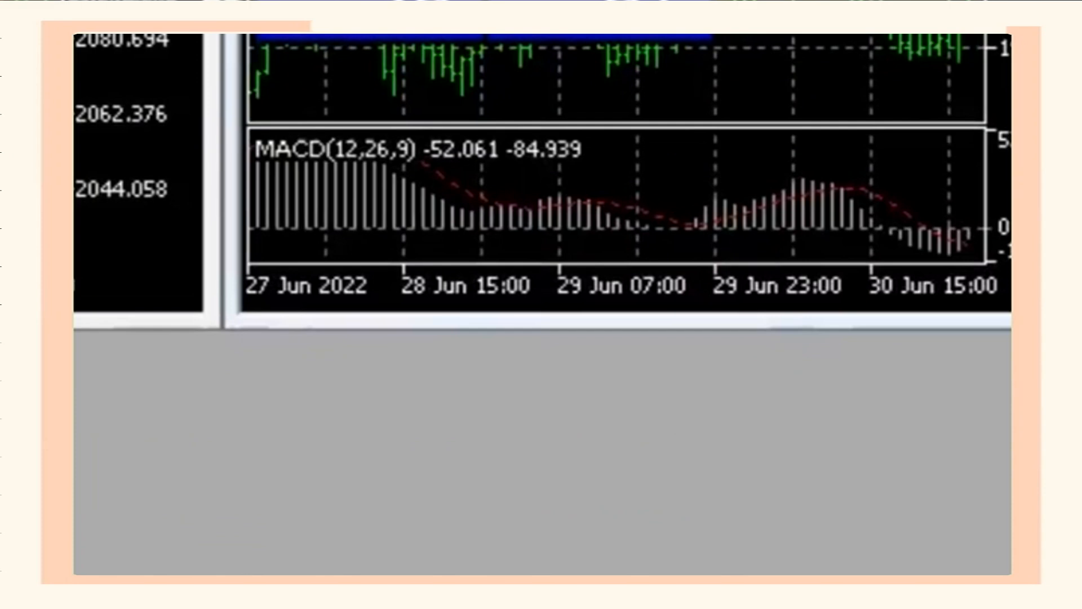
right_click(403, 572)
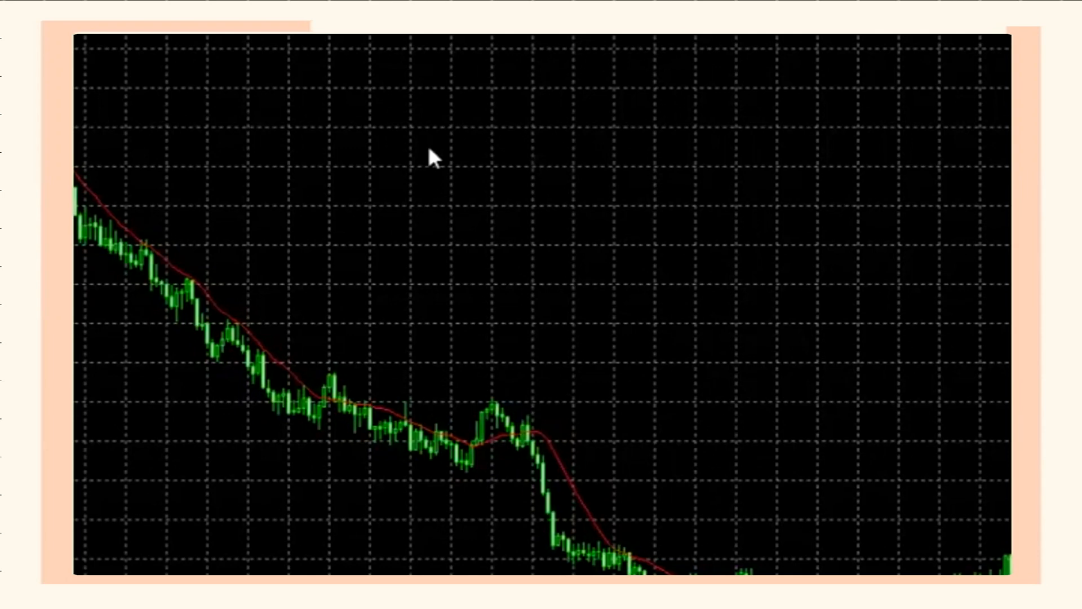
Turn off the grid in the Volatility 75 Index chart's properties.
right_click(529, 152)
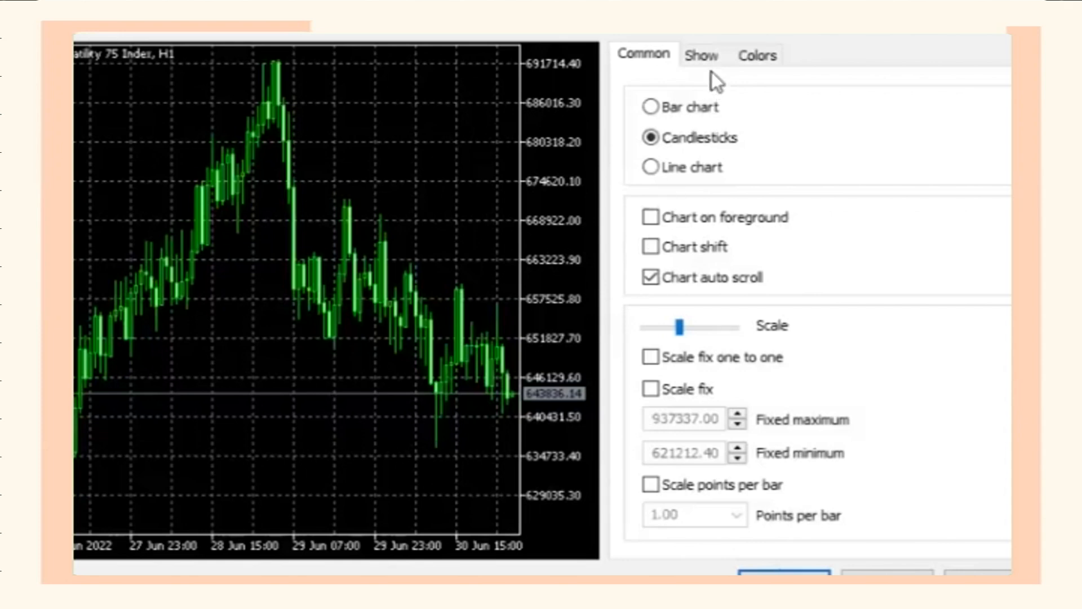
click(710, 57)
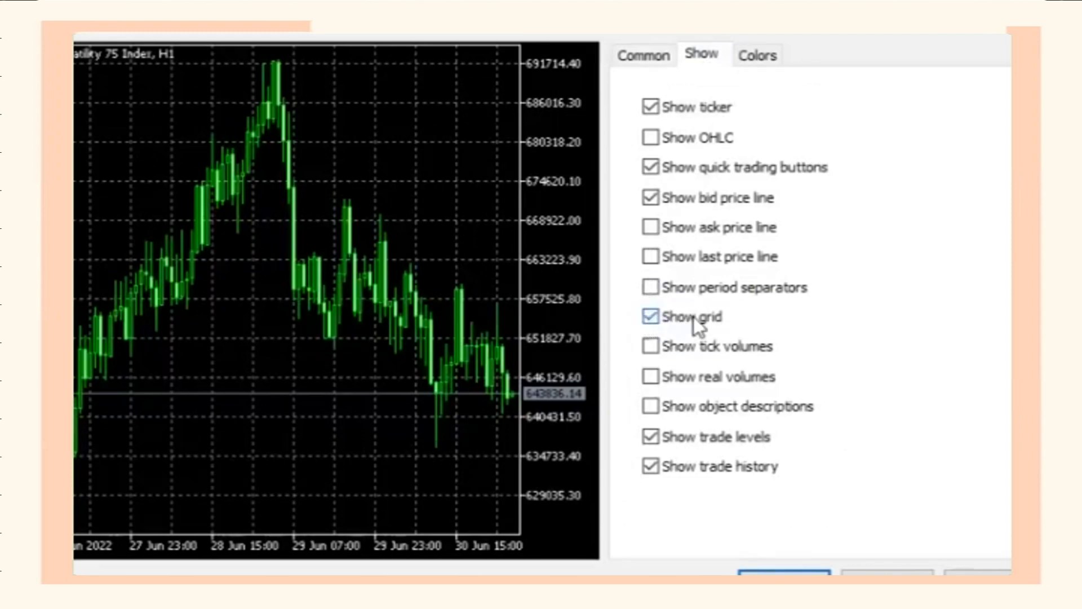
click(651, 317)
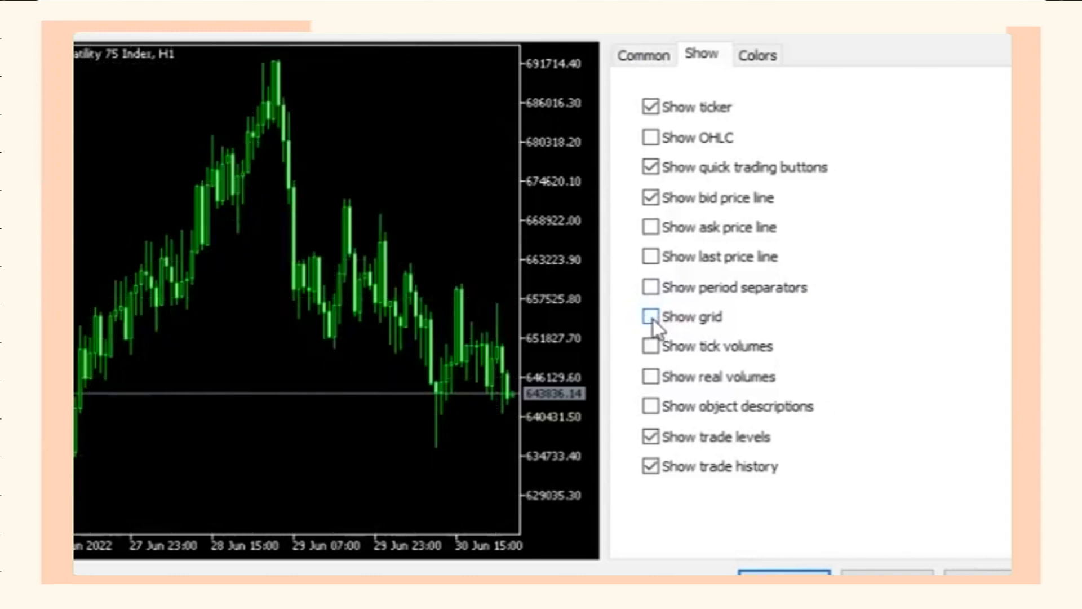
Apply the Black on White colour scheme to the Volatility 75 Index chart.
click(771, 52)
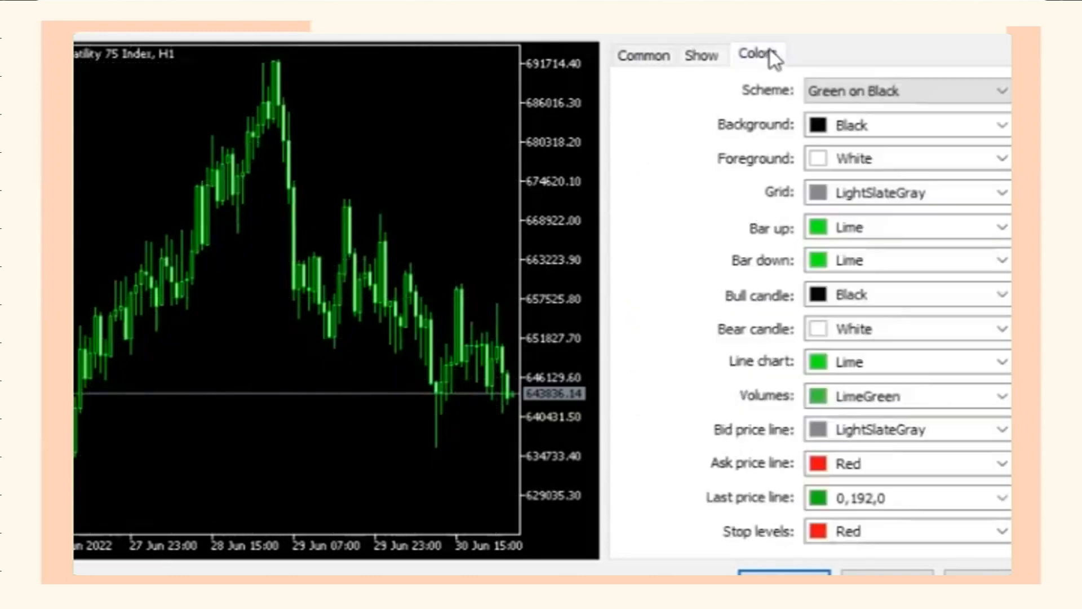
click(952, 95)
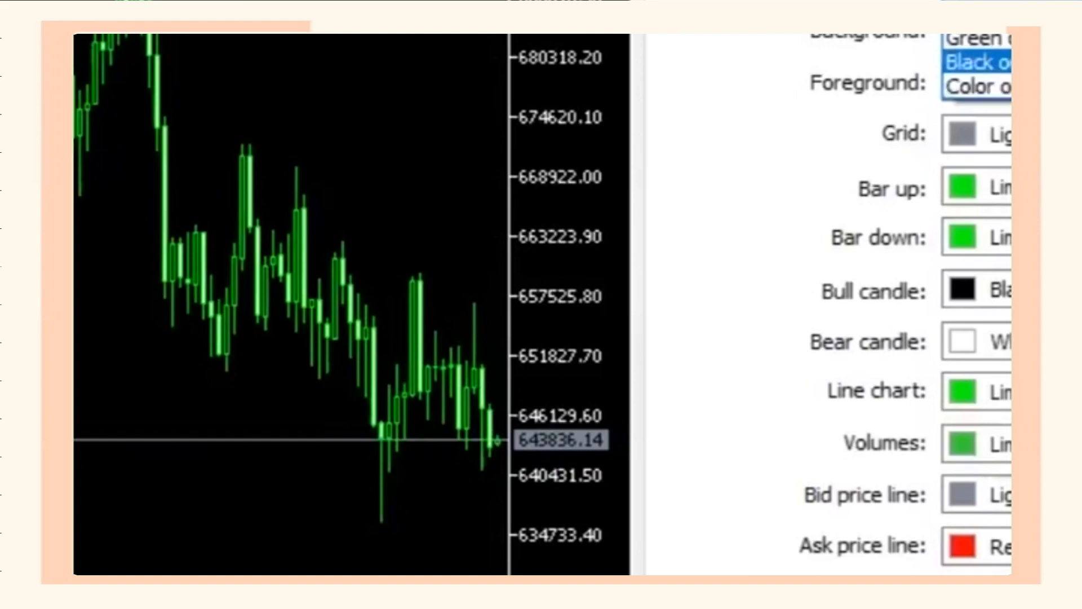
click(979, 62)
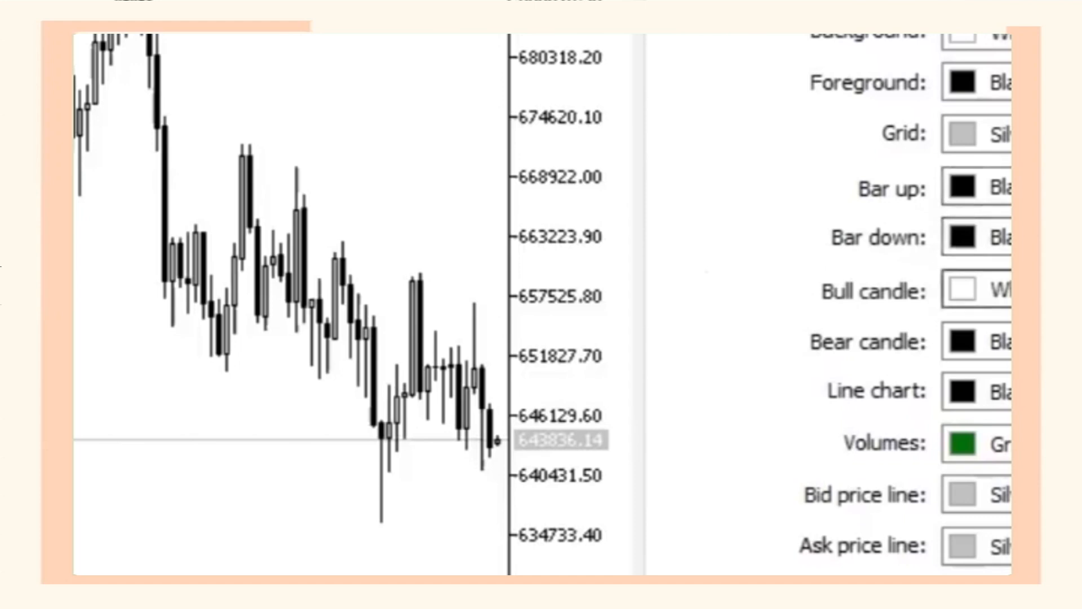
Set the Volatility 75 Index chart's bull candle colour to steel blue and its bear candle colour to orange-red.
click(992, 289)
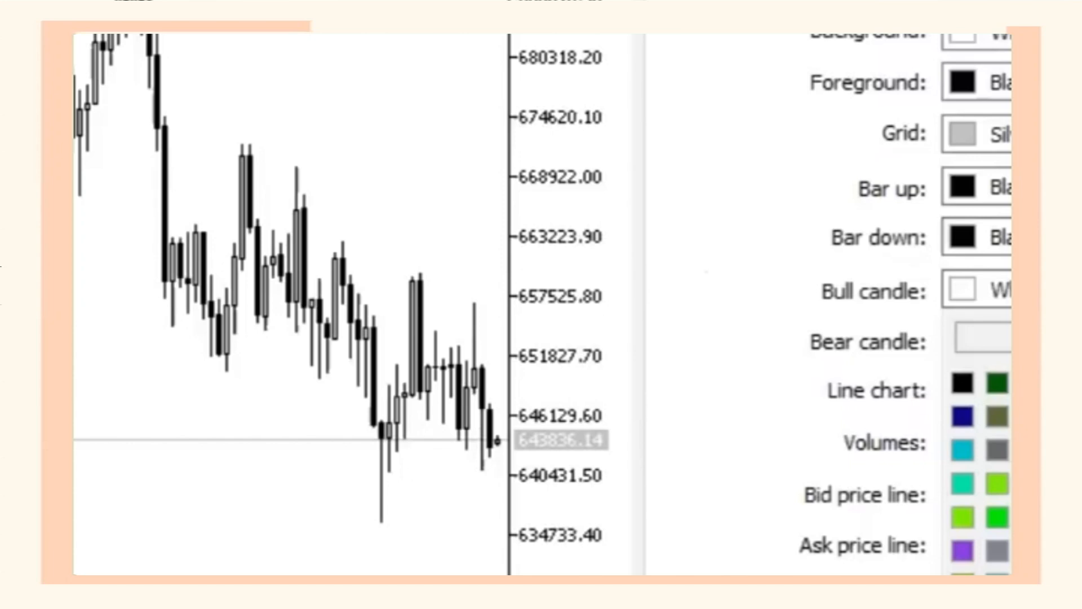
click(1008, 450)
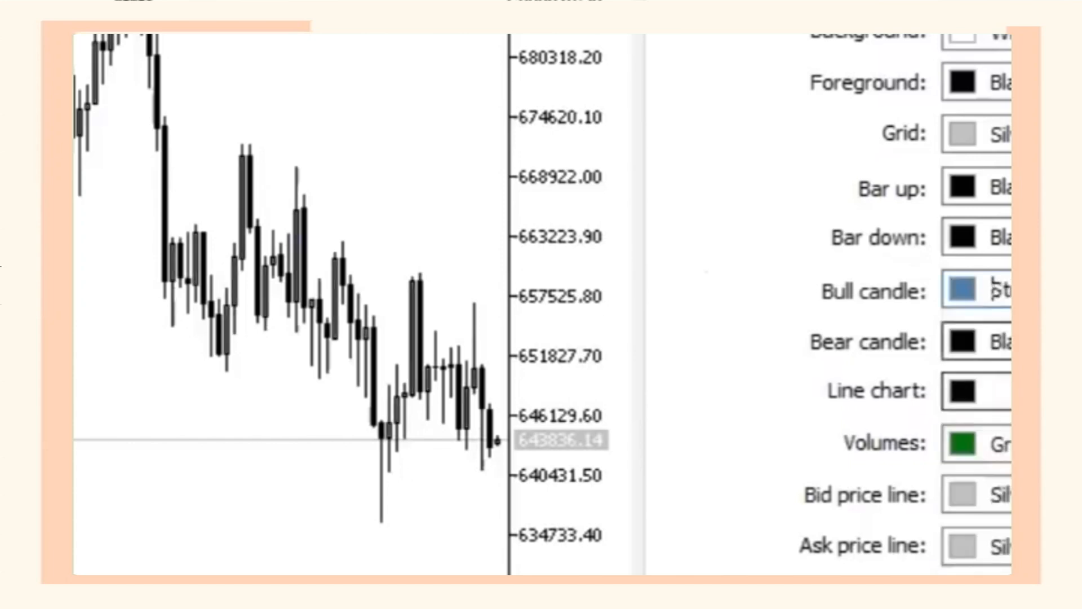
click(992, 391)
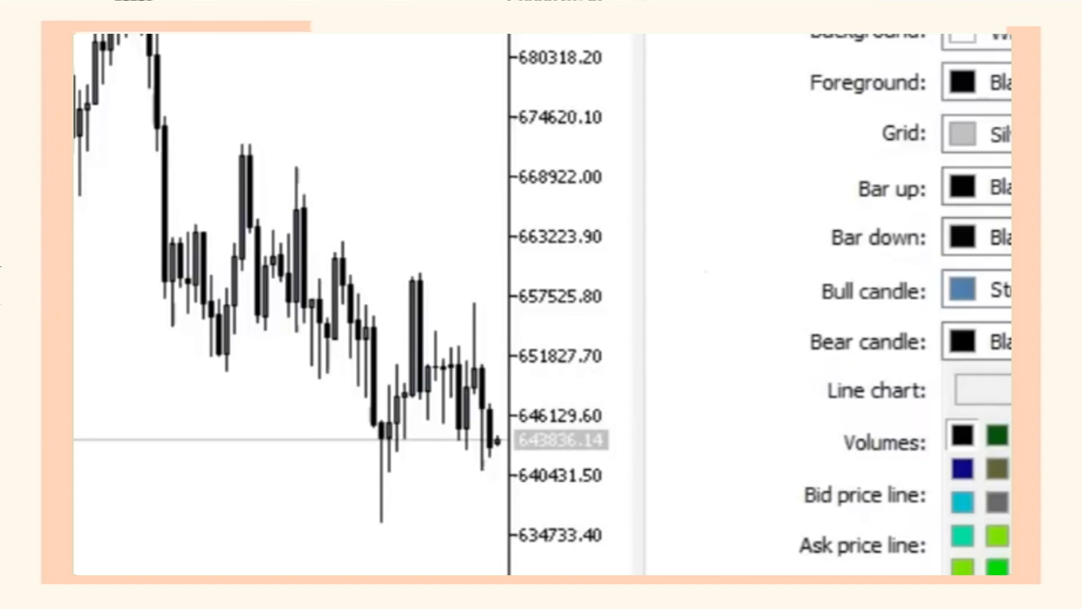
click(1009, 570)
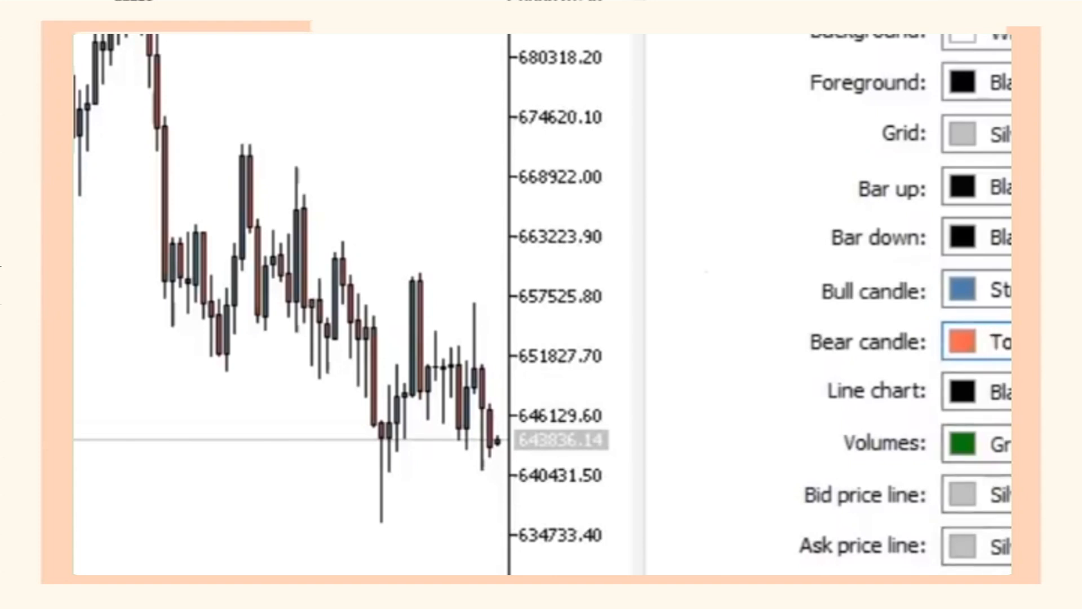
click(981, 342)
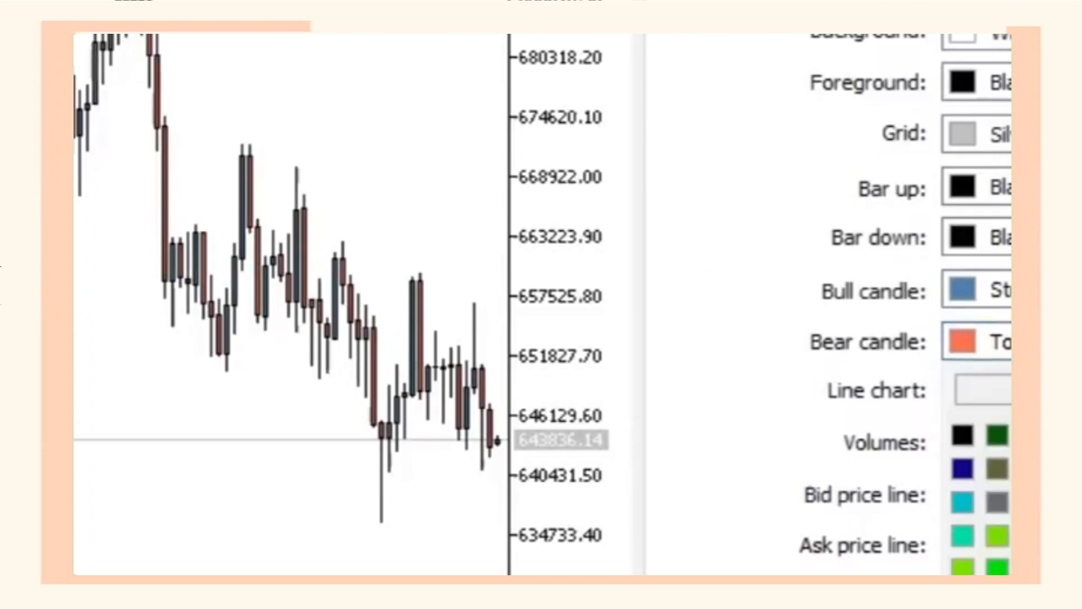
click(1080, 537)
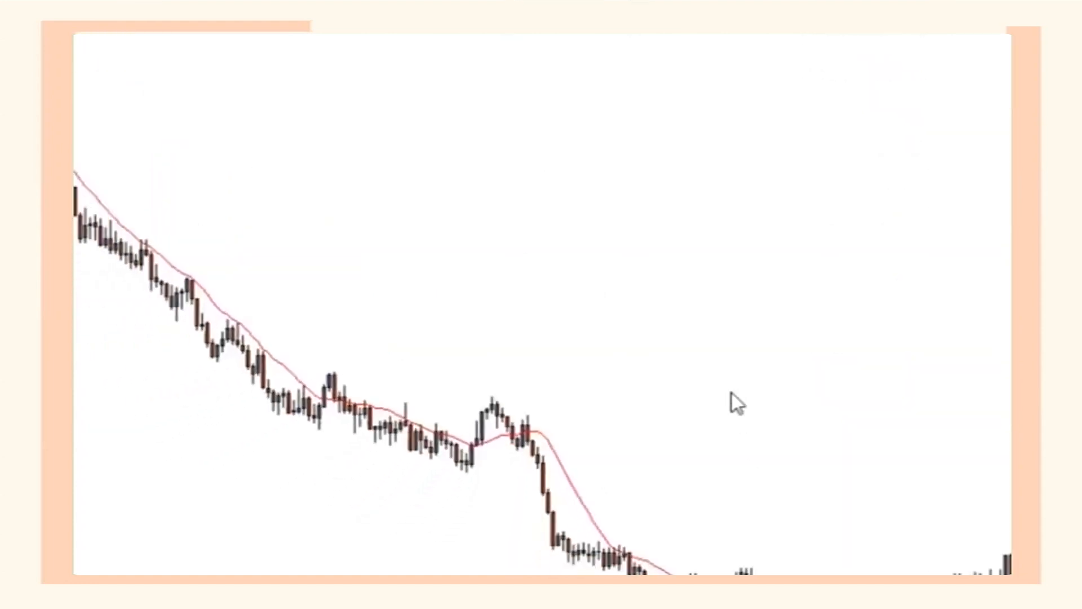
Delete the Moving Average indicator from the Volatility 75 Index chart.
key(plus)
key(plus)
key(plus)
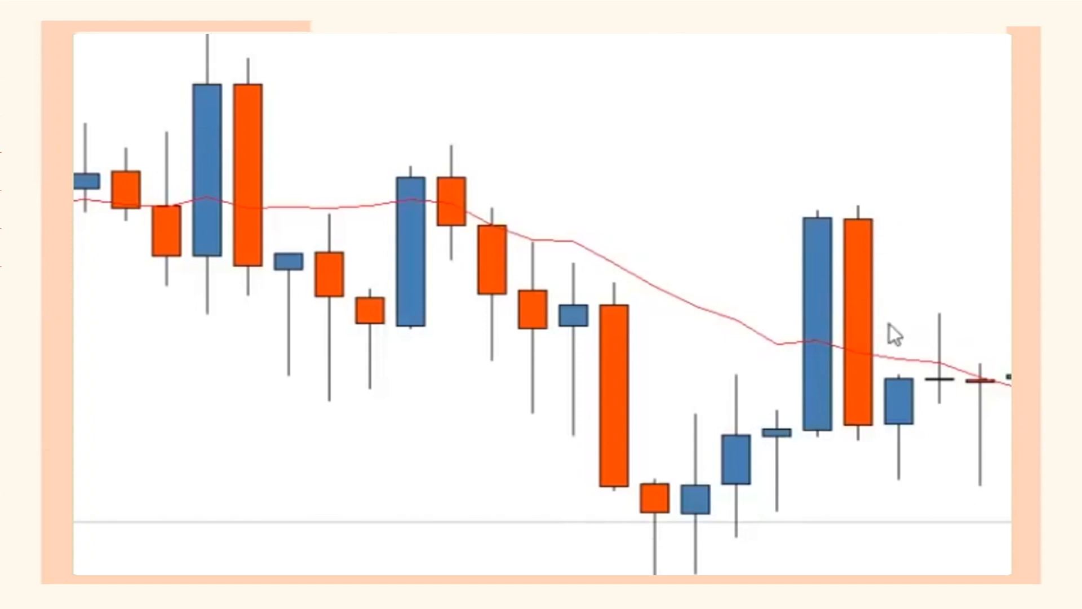
key(minus)
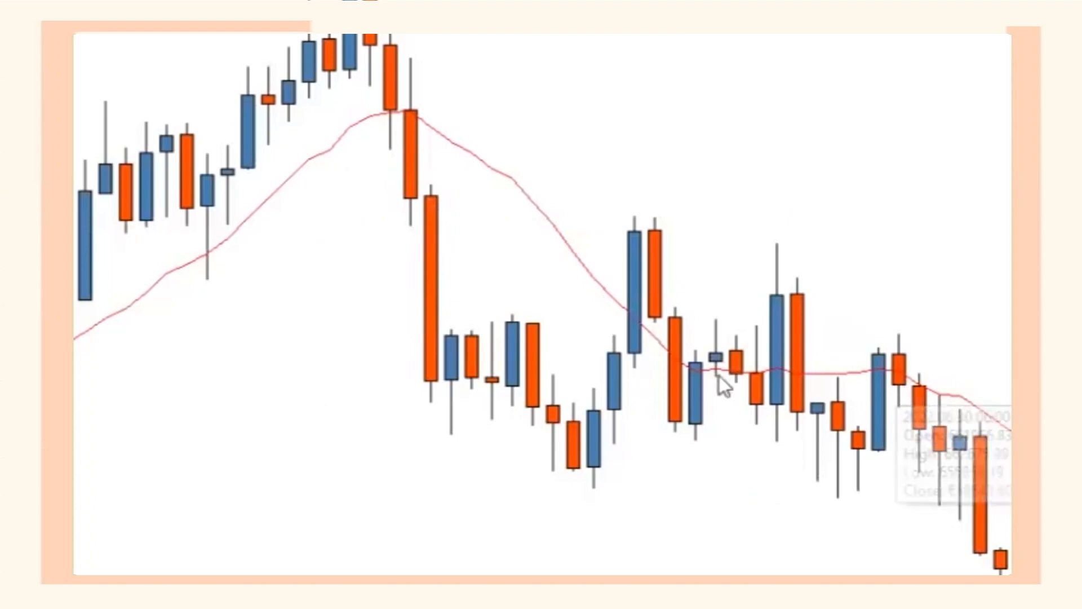
mouse_move(509, 174)
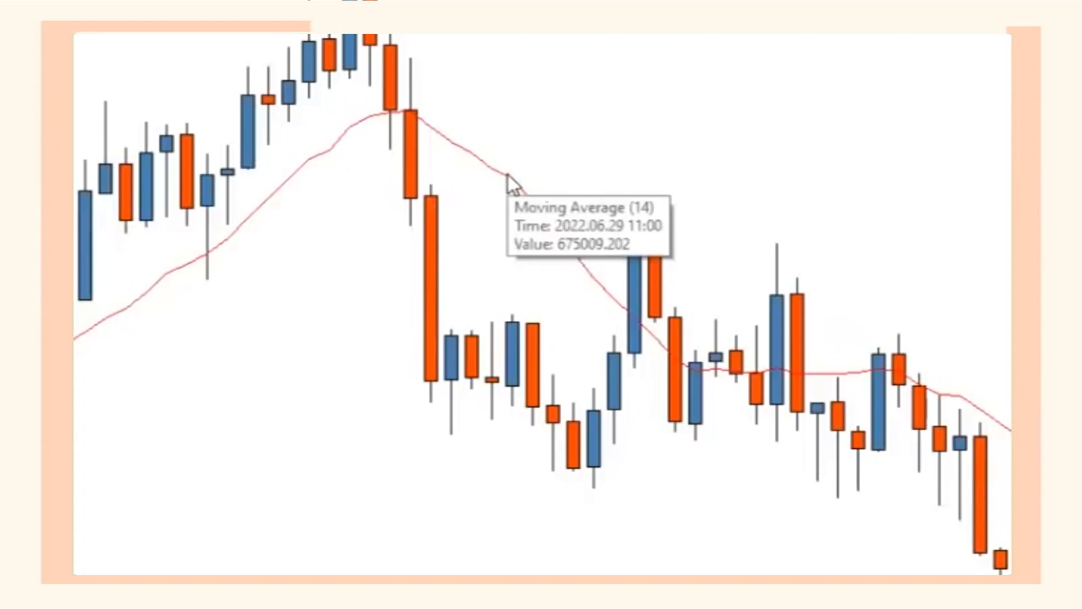
right_click(508, 175)
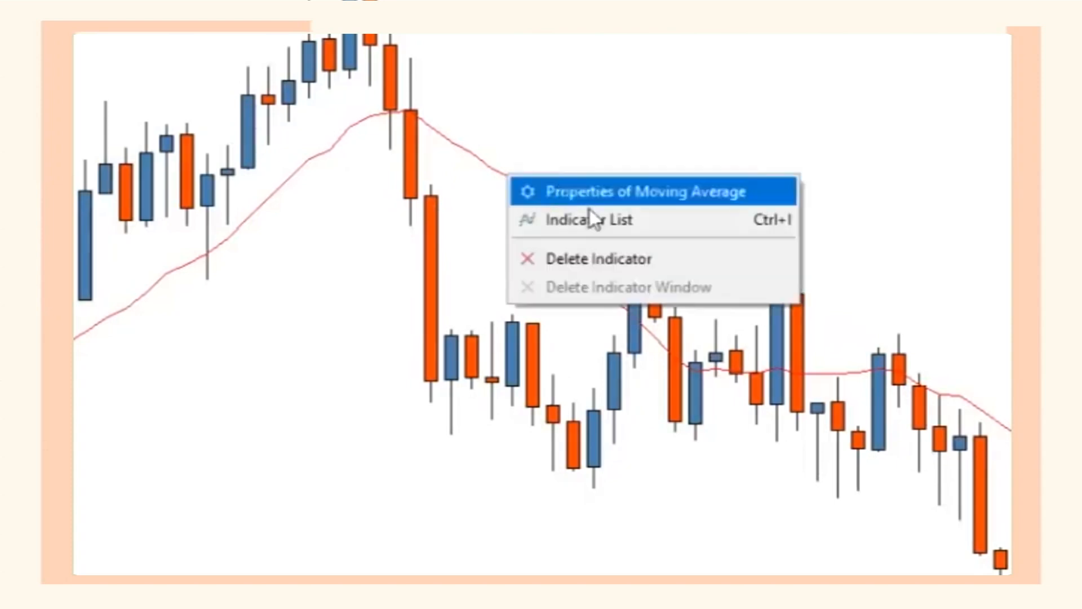
click(611, 275)
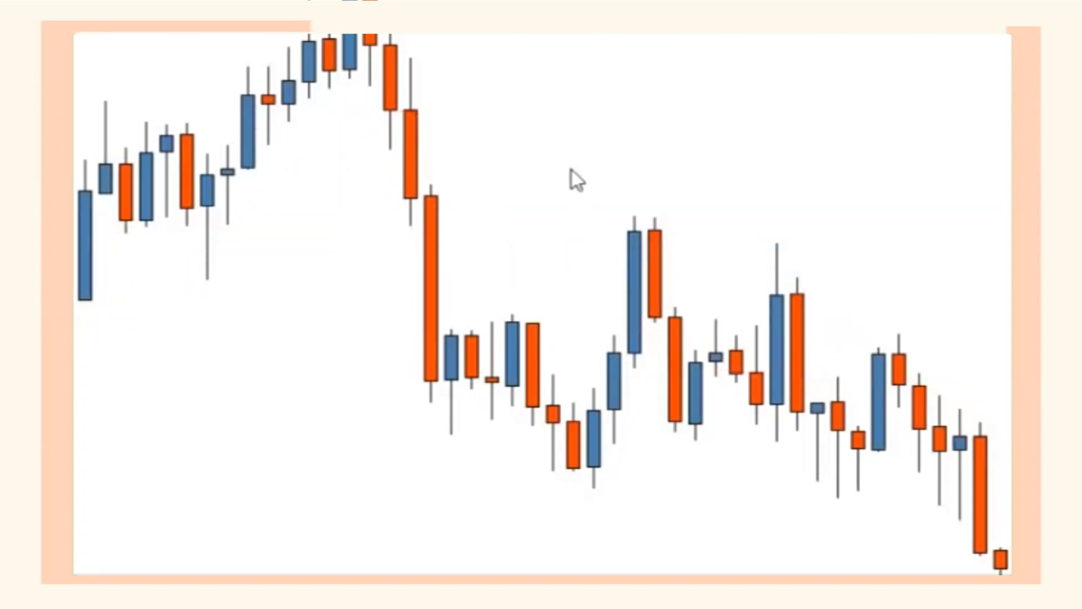
Save the Volatility 75 Index chart's appearance as a template named Plain Chart.
drag(378, 202, 336, 219)
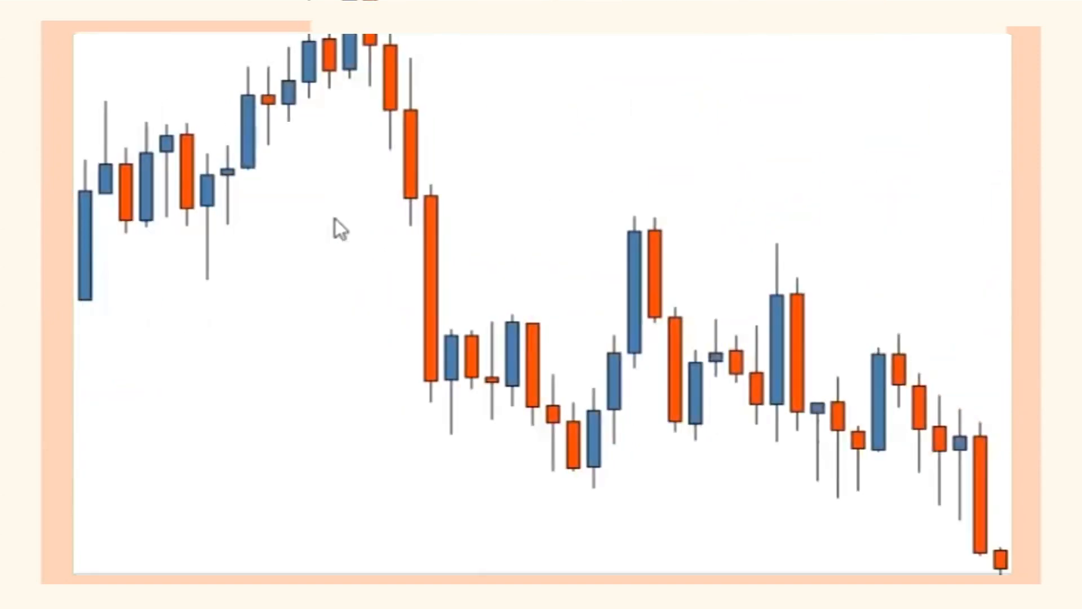
key(minus)
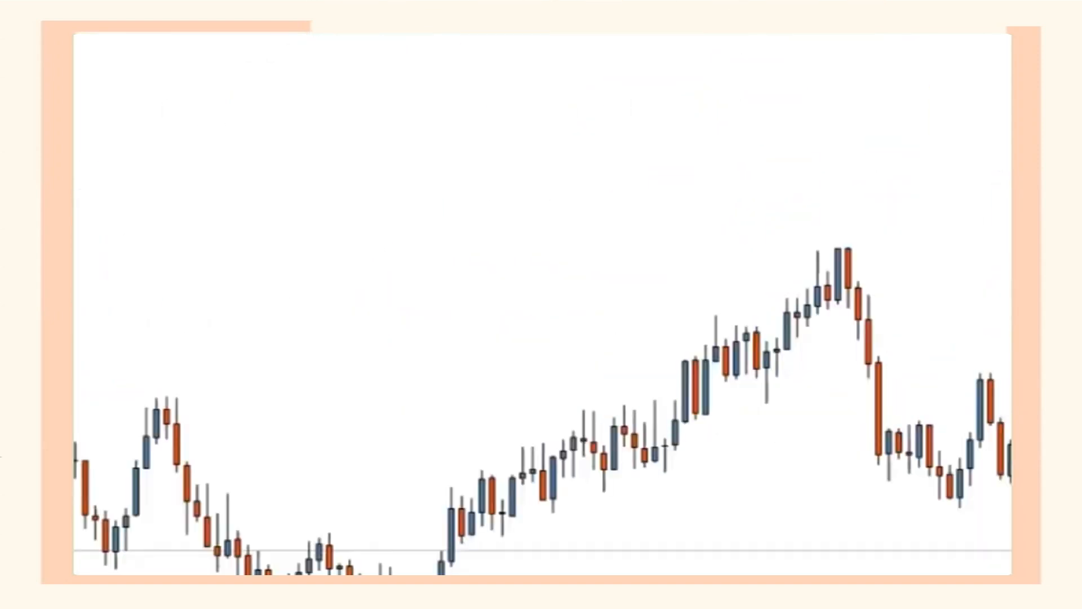
key(plus)
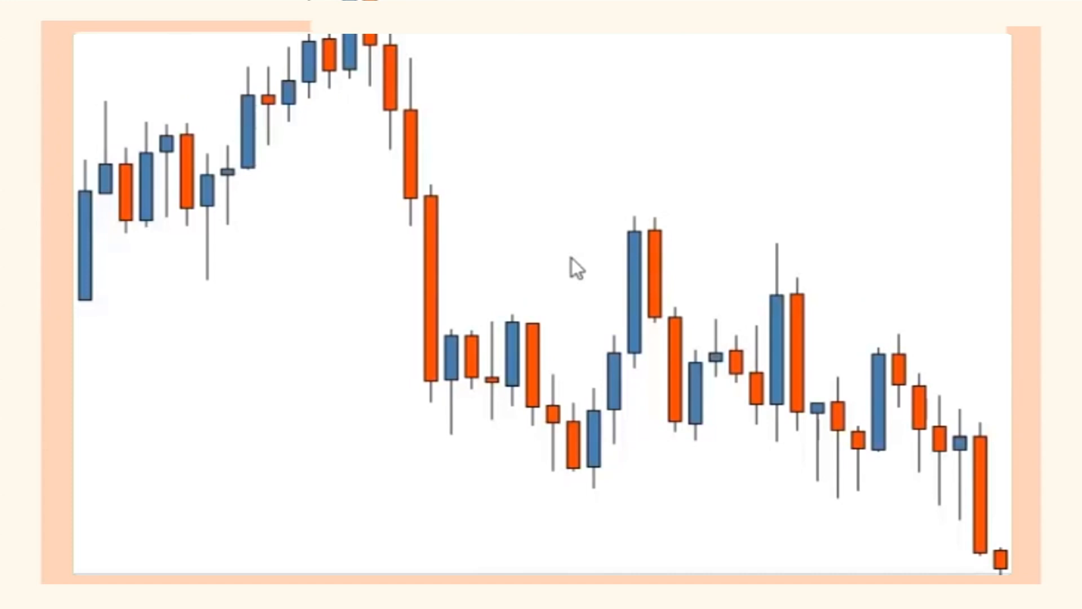
right_click(562, 57)
mouse_move(796, 251)
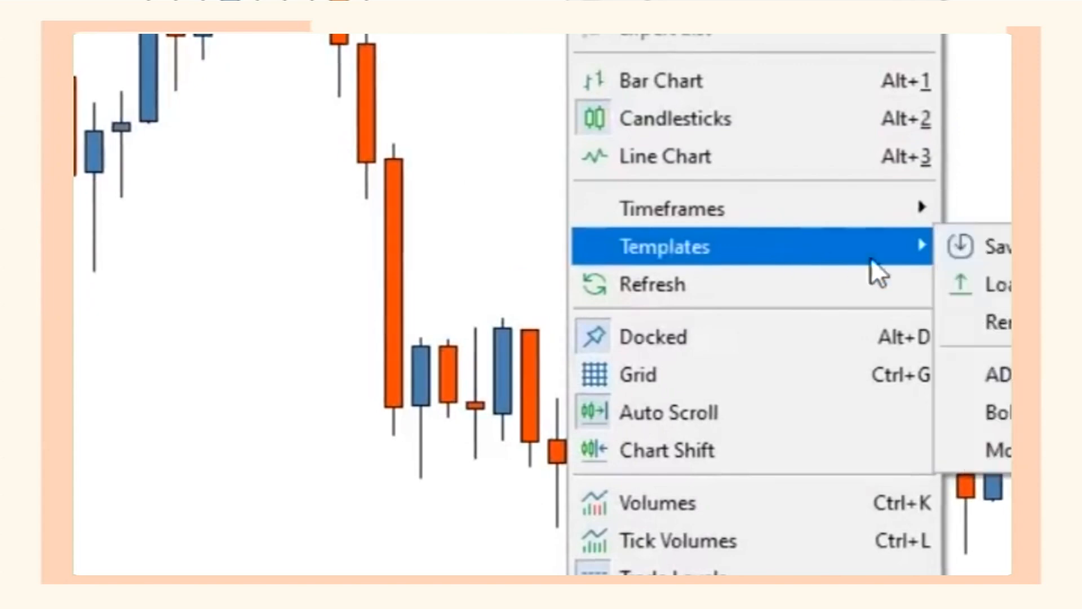
click(975, 247)
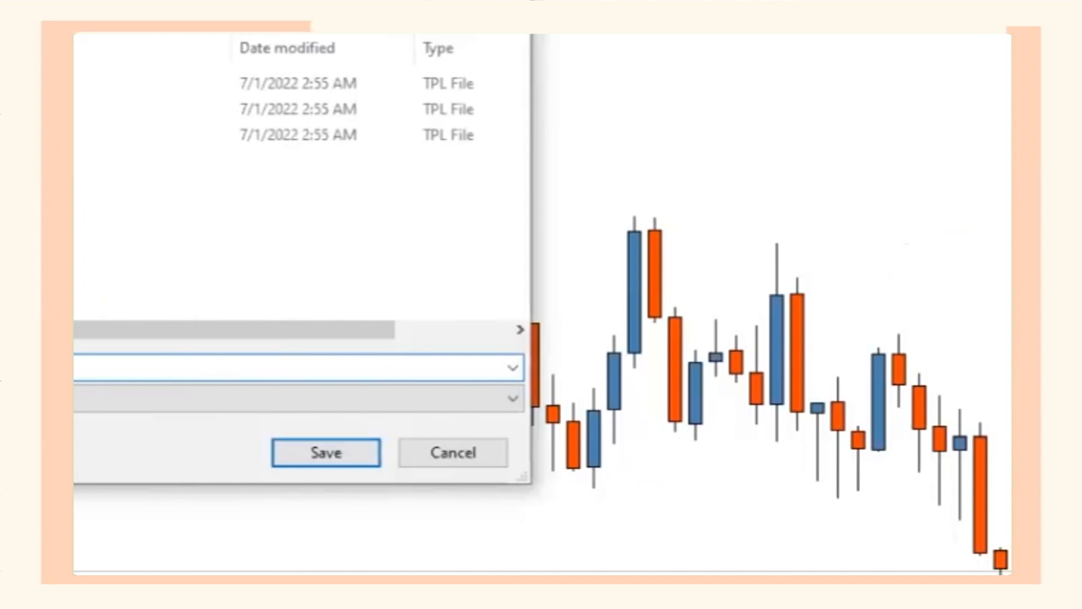
click(355, 448)
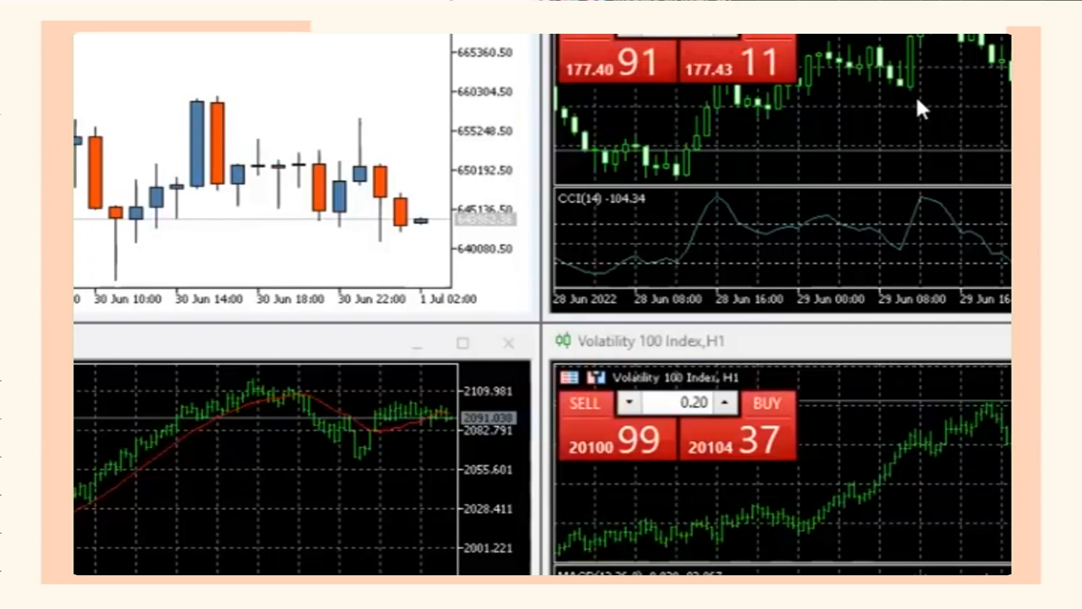
Apply the Plain Chart template to the other three charts, including Volatility 100 Index.
right_click(916, 101)
mouse_move(964, 243)
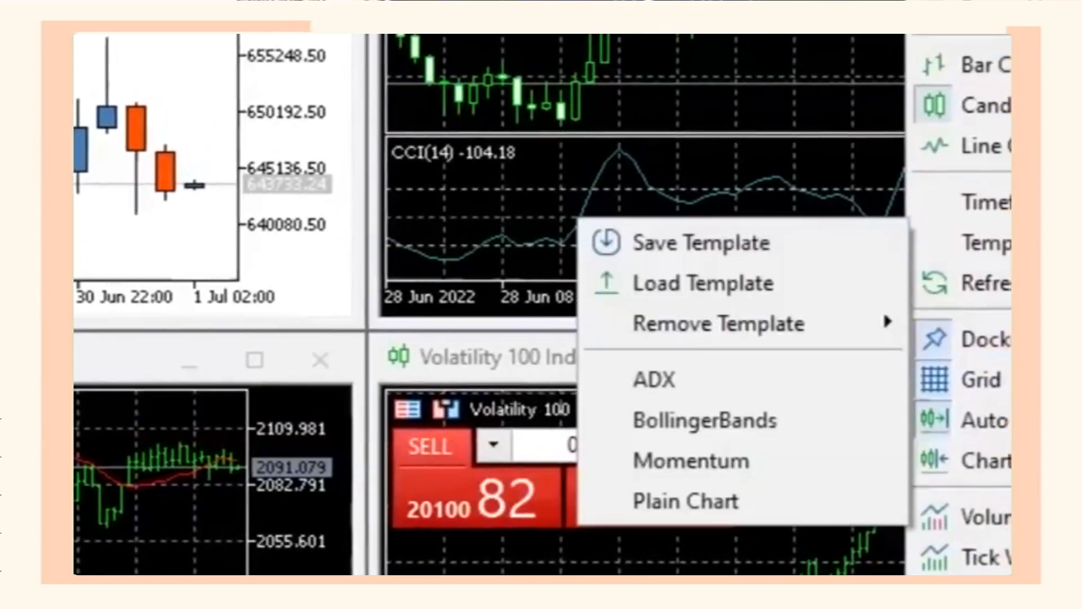
click(761, 507)
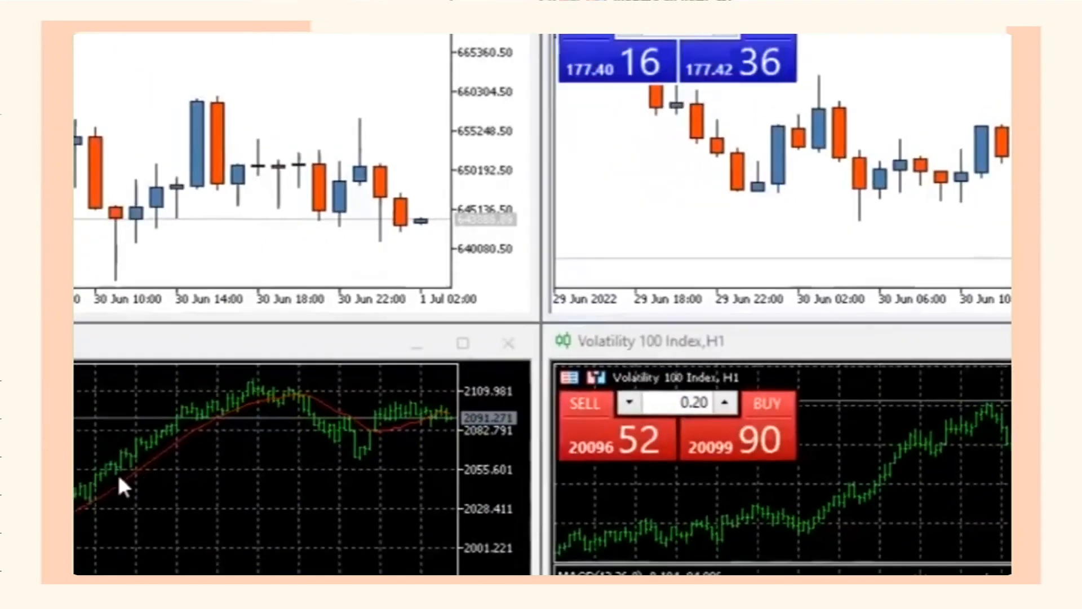
right_click(105, 469)
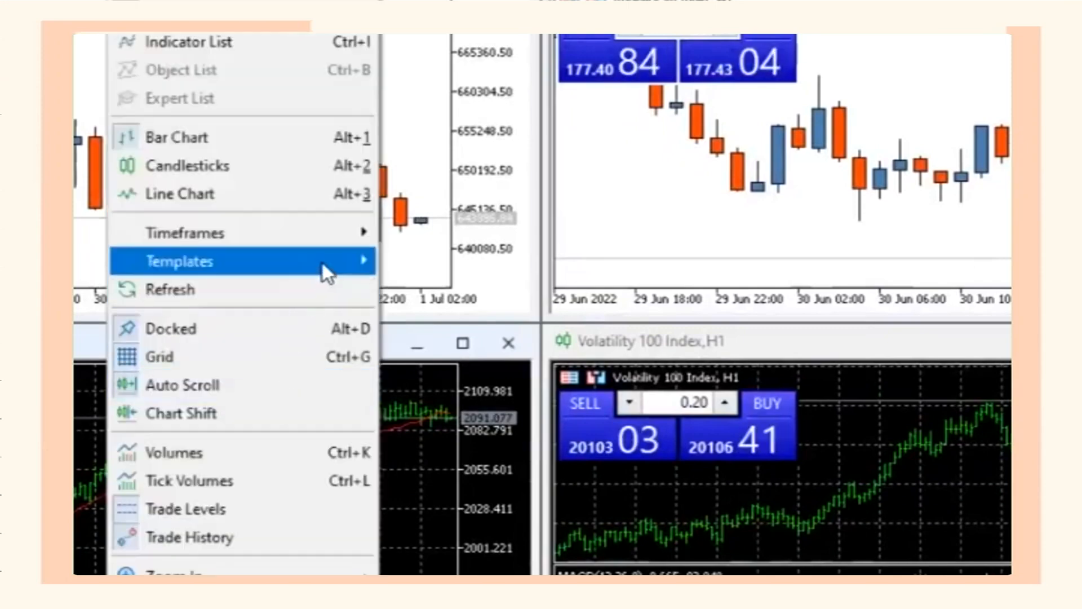
mouse_move(322, 264)
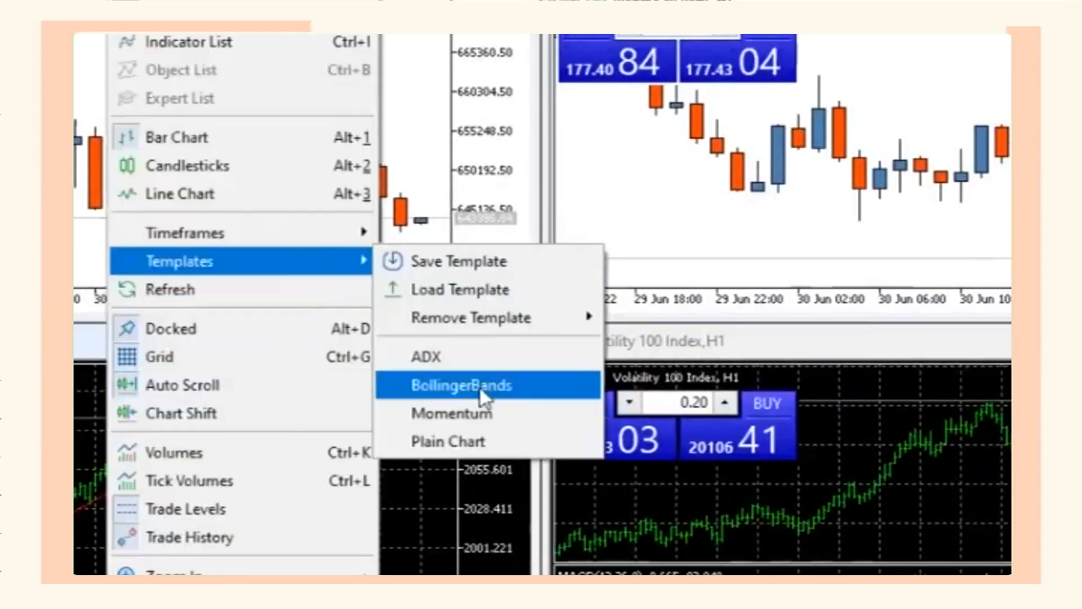
click(470, 438)
right_click(928, 416)
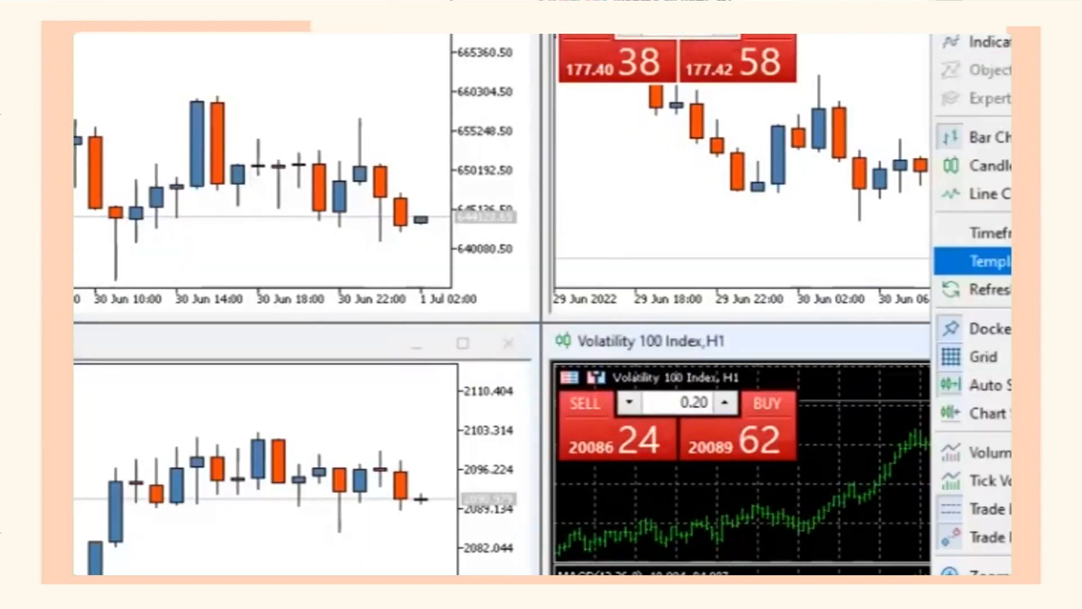
mouse_move(973, 262)
click(833, 434)
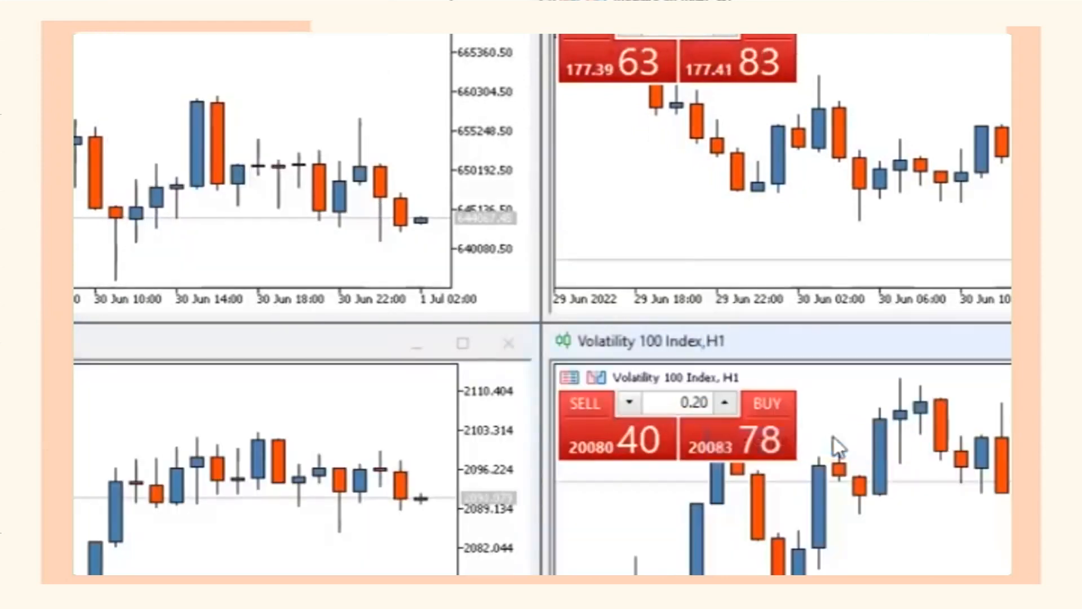
Customize the toolbar by removing its Profiles and Symbols buttons.
click(167, 78)
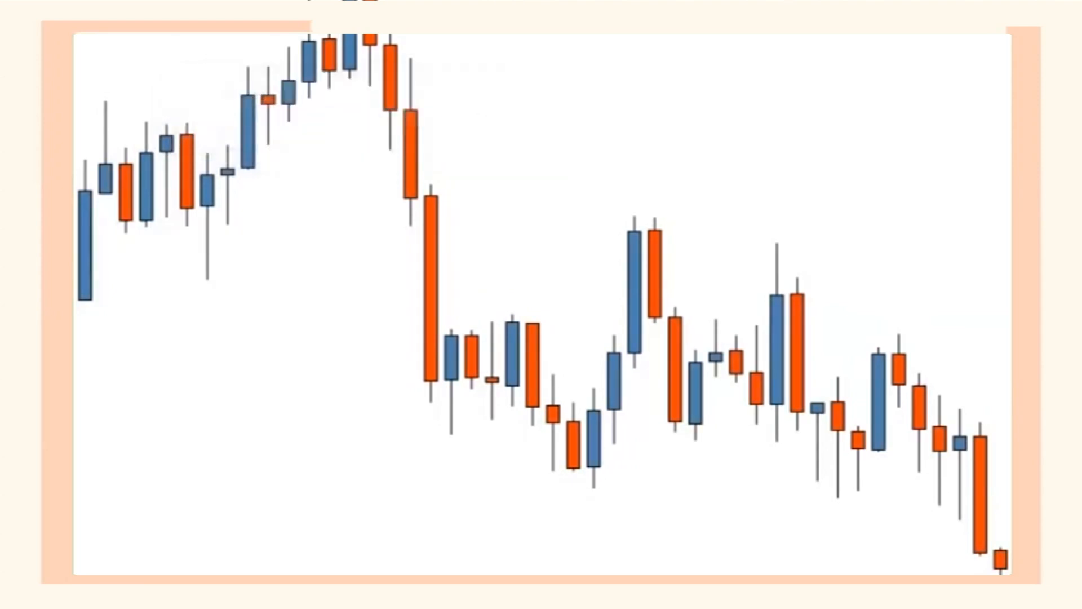
right_click(80, 35)
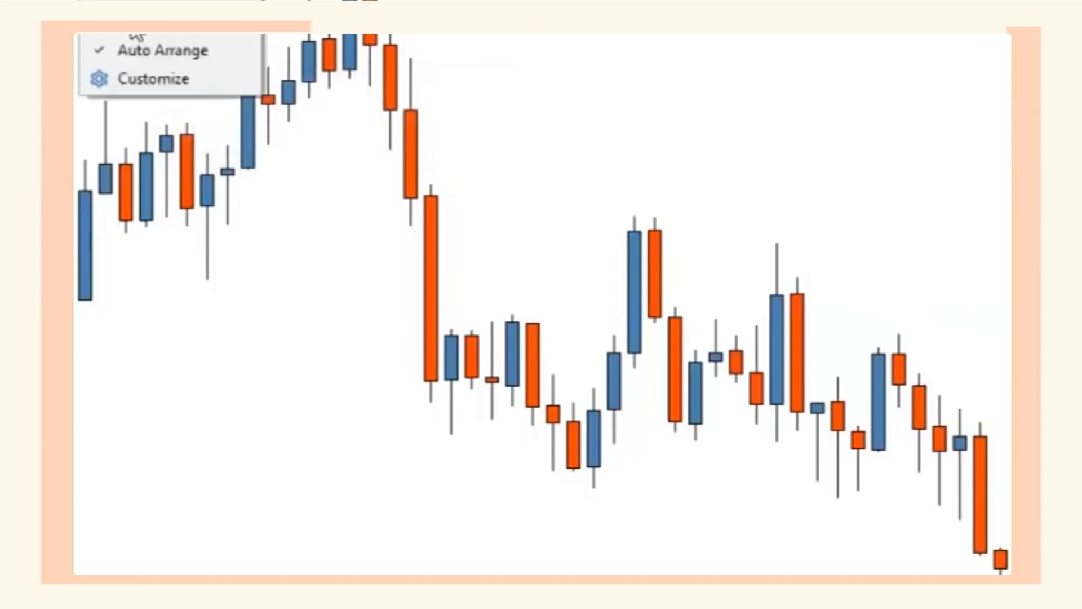
click(146, 85)
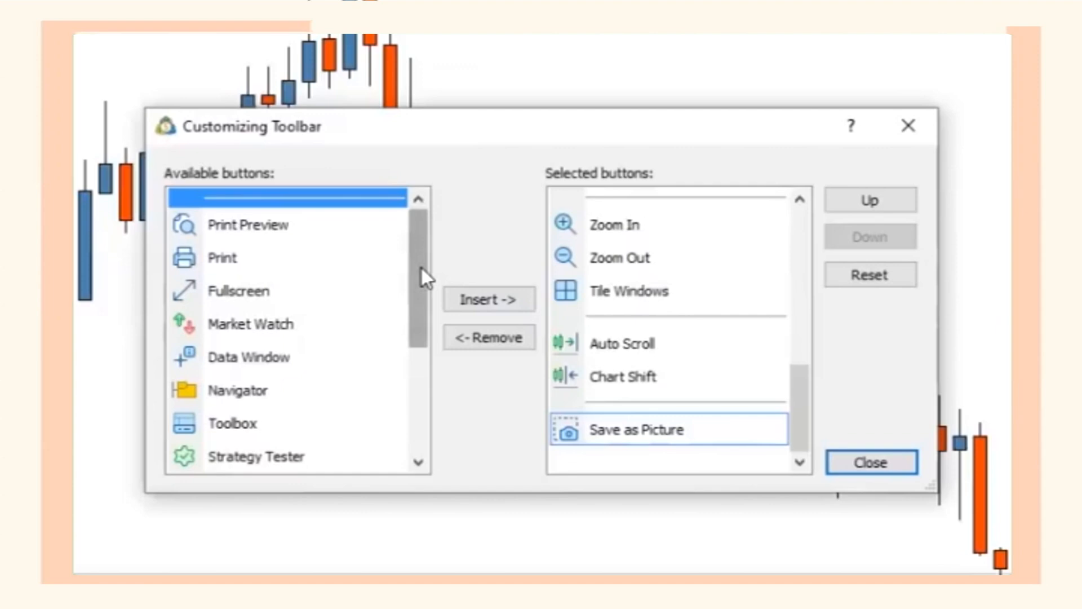
drag(422, 268, 424, 243)
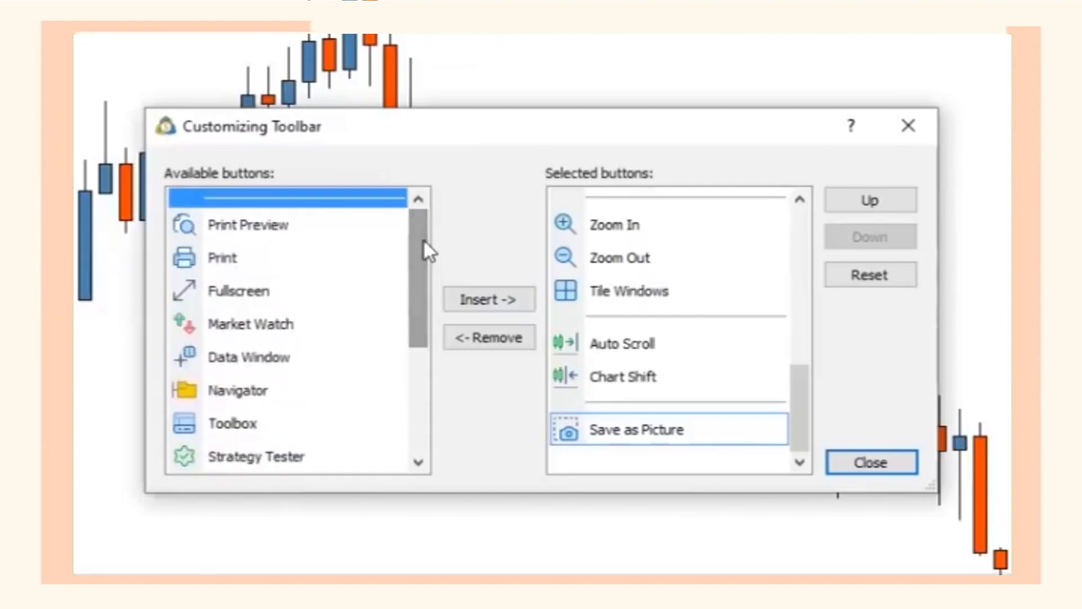
drag(792, 385, 794, 211)
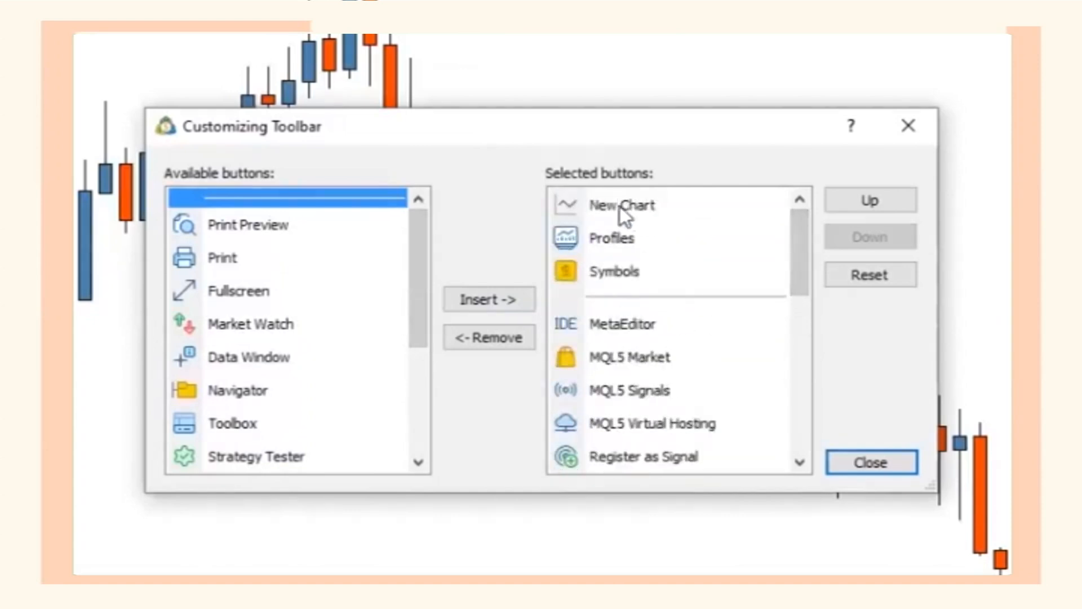
click(603, 243)
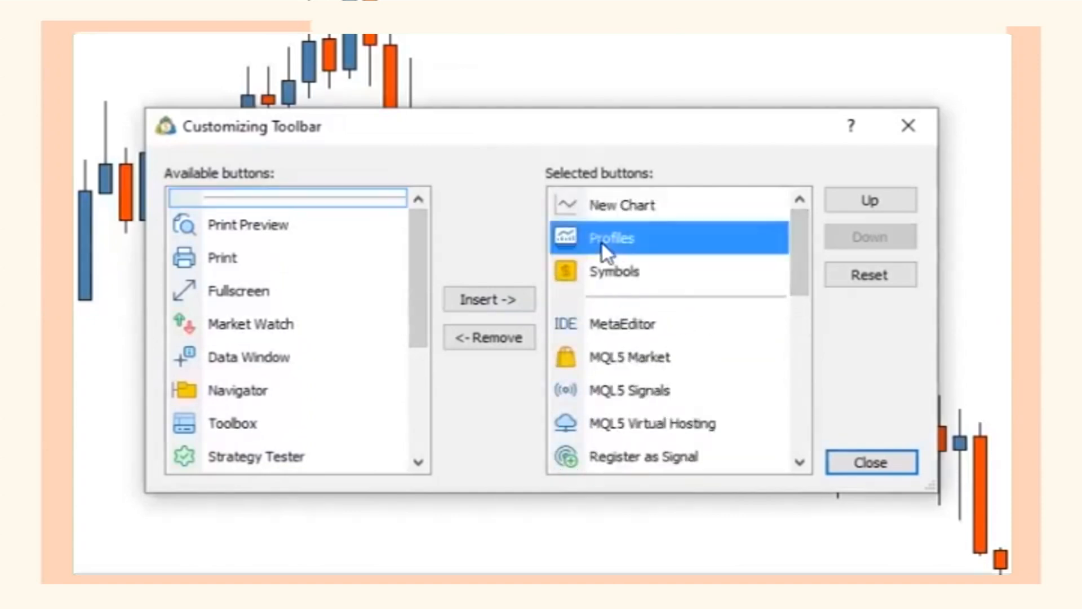
click(516, 341)
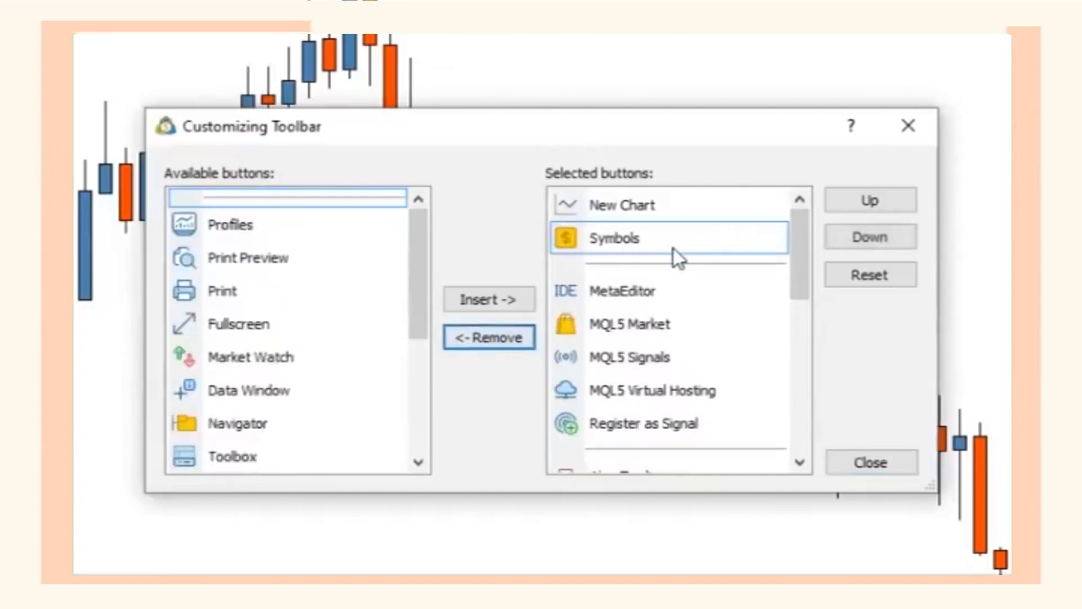
click(671, 248)
click(480, 341)
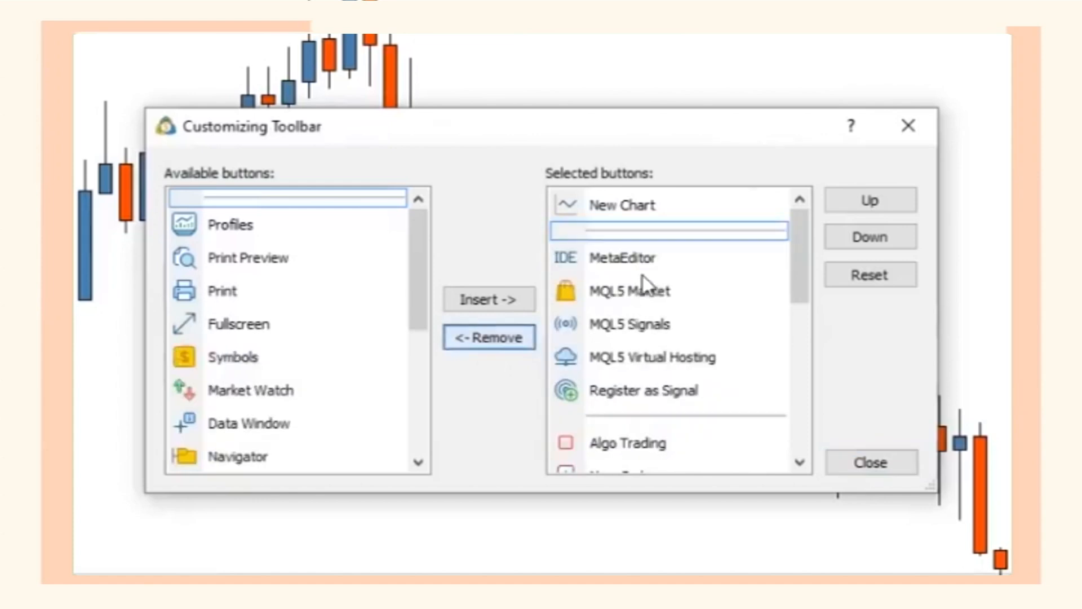
Remove the MetaEditor, MQL5 Market and MQL5 Signals buttons from the toolbar.
click(630, 260)
click(491, 338)
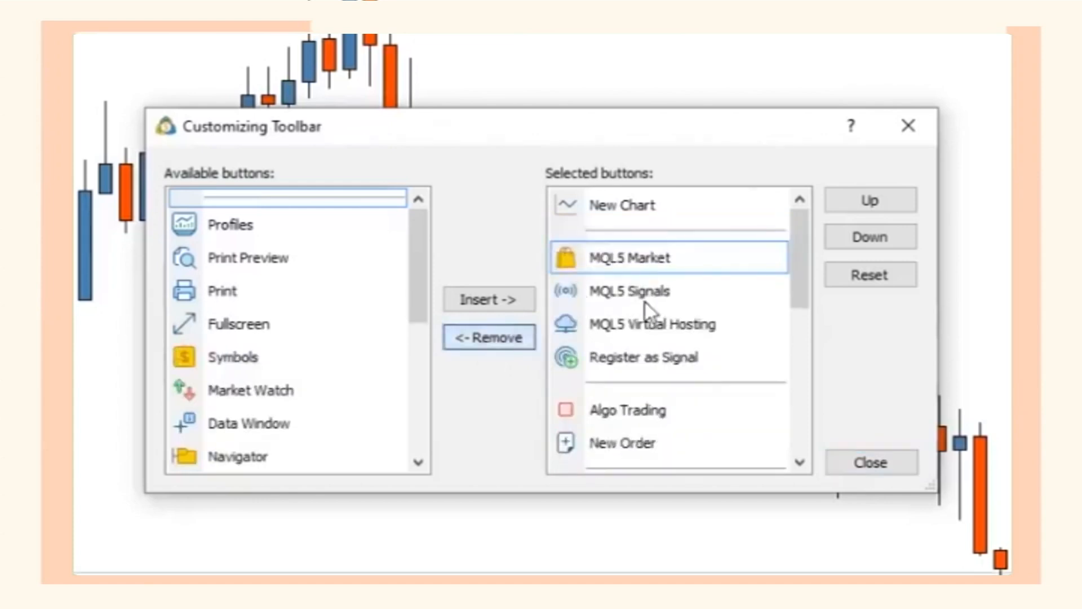
click(663, 264)
click(493, 345)
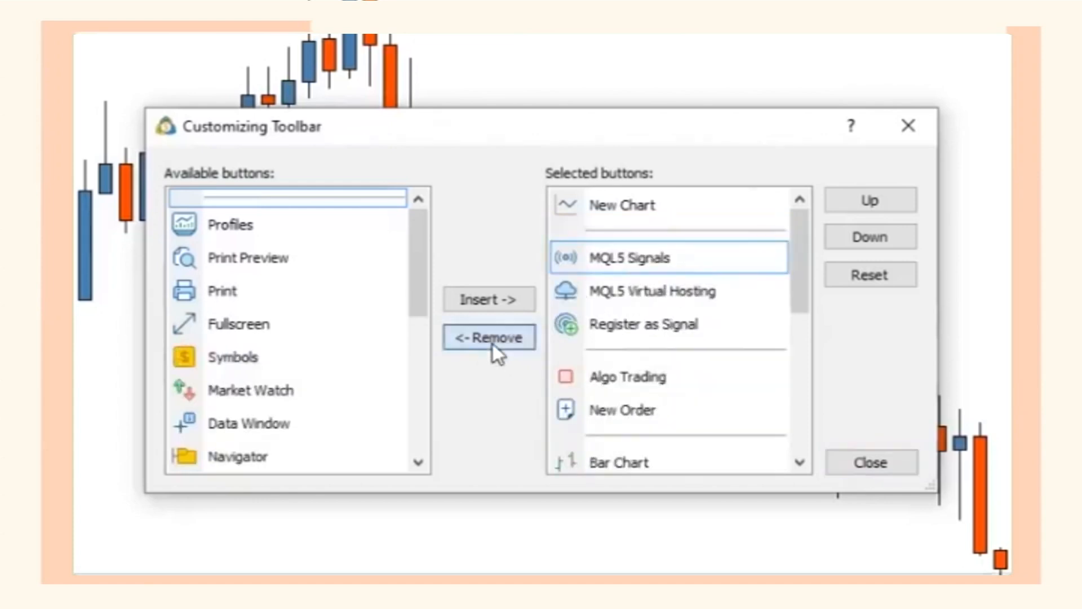
click(705, 263)
click(529, 334)
Remove the MQL5 Virtual Hosting, Register as Signal and Algo Trading buttons from the toolbar.
click(705, 260)
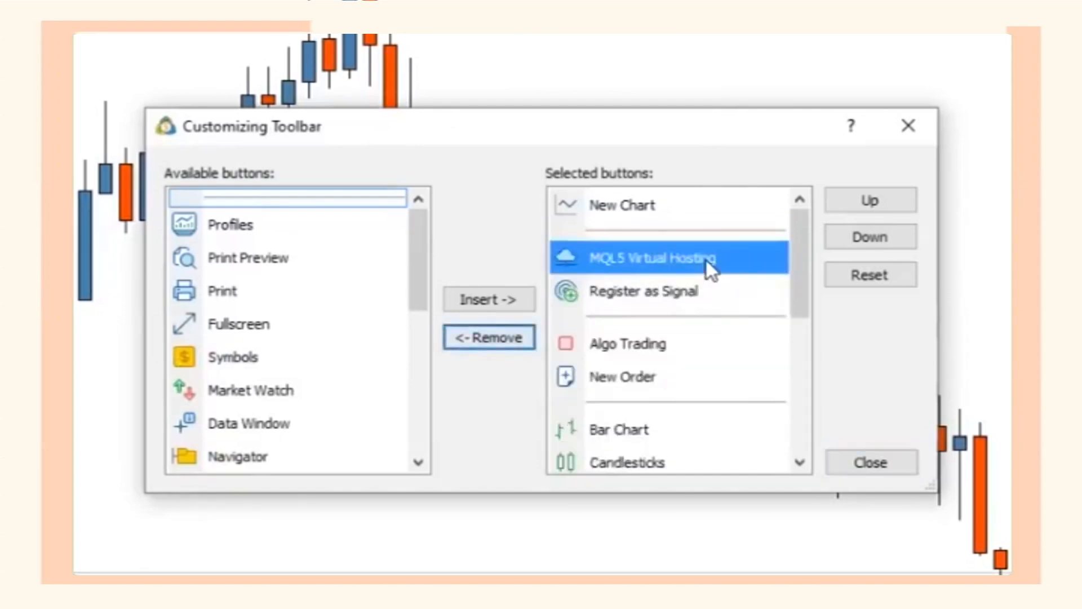
click(510, 345)
click(630, 265)
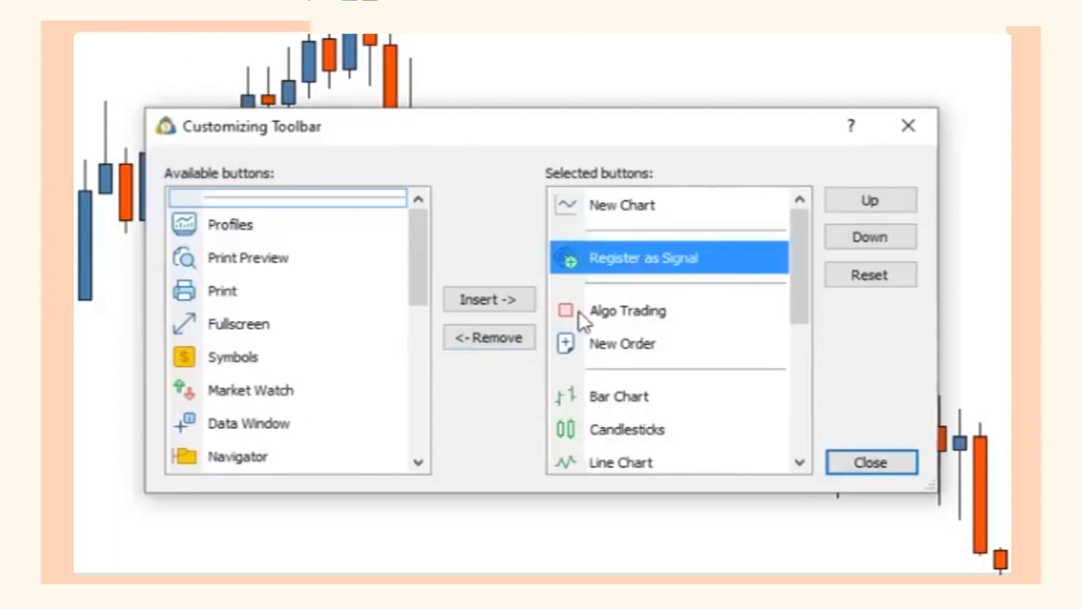
click(506, 342)
click(728, 258)
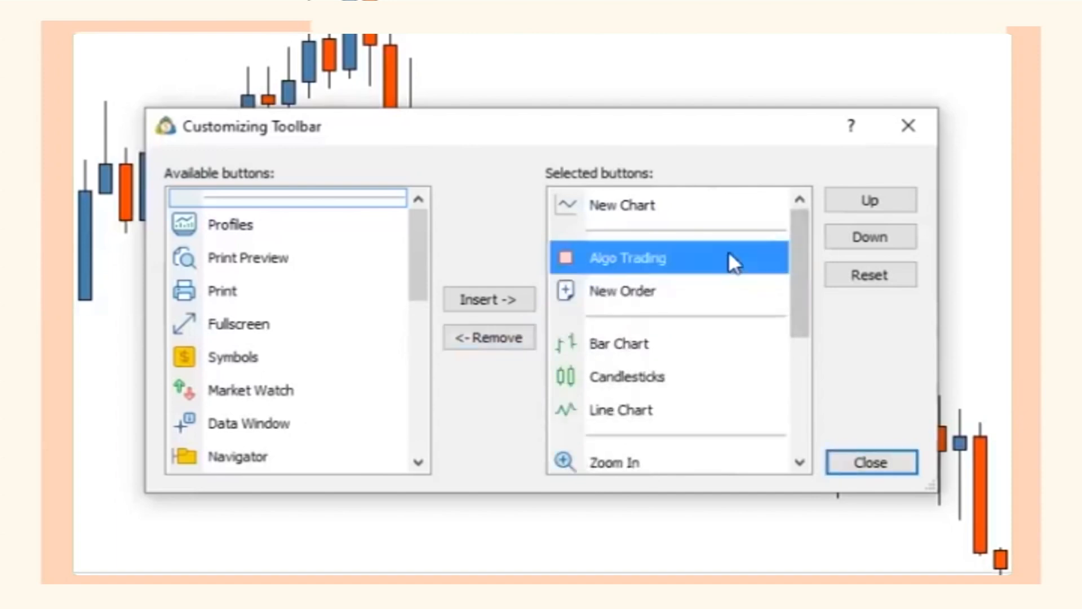
click(521, 339)
Add the Fullscreen and Templates buttons to the toolbar and finish the customization.
drag(797, 274, 792, 402)
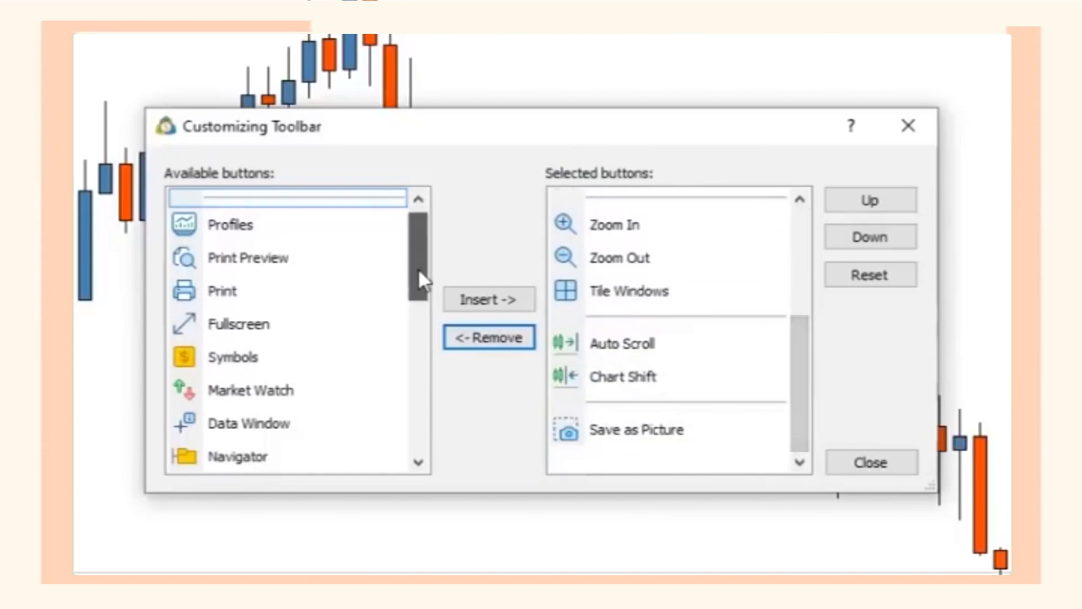
click(246, 327)
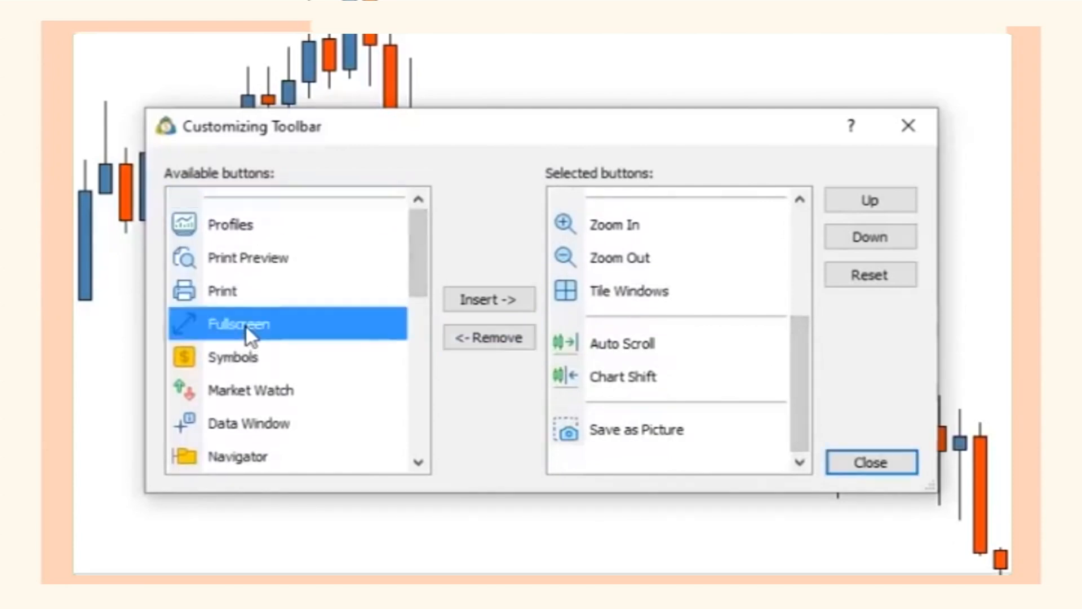
click(475, 302)
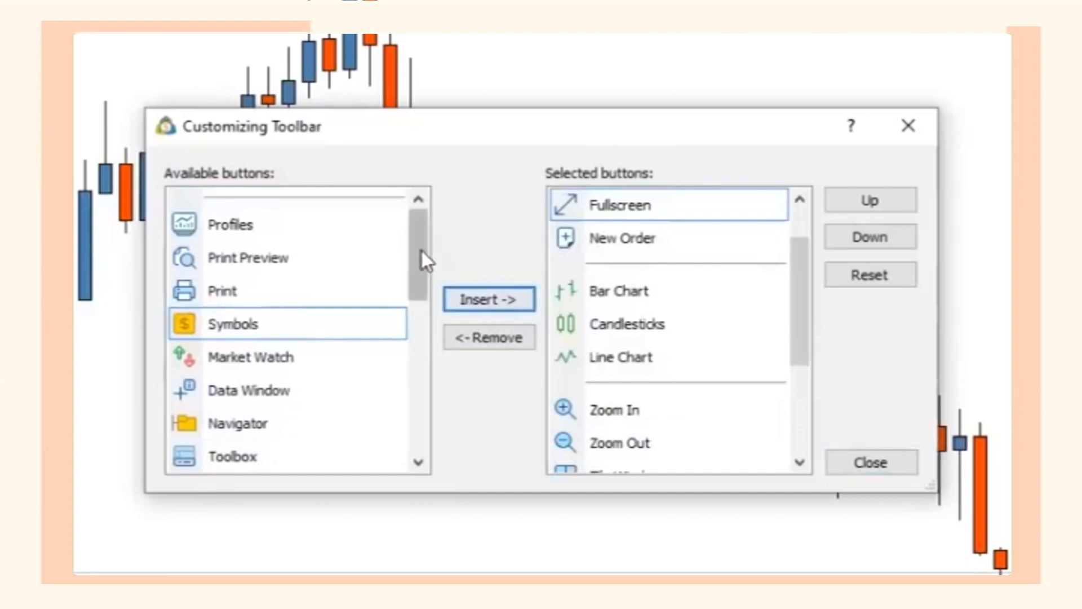
scroll(419, 246, down, 1)
drag(421, 244, 399, 438)
click(226, 401)
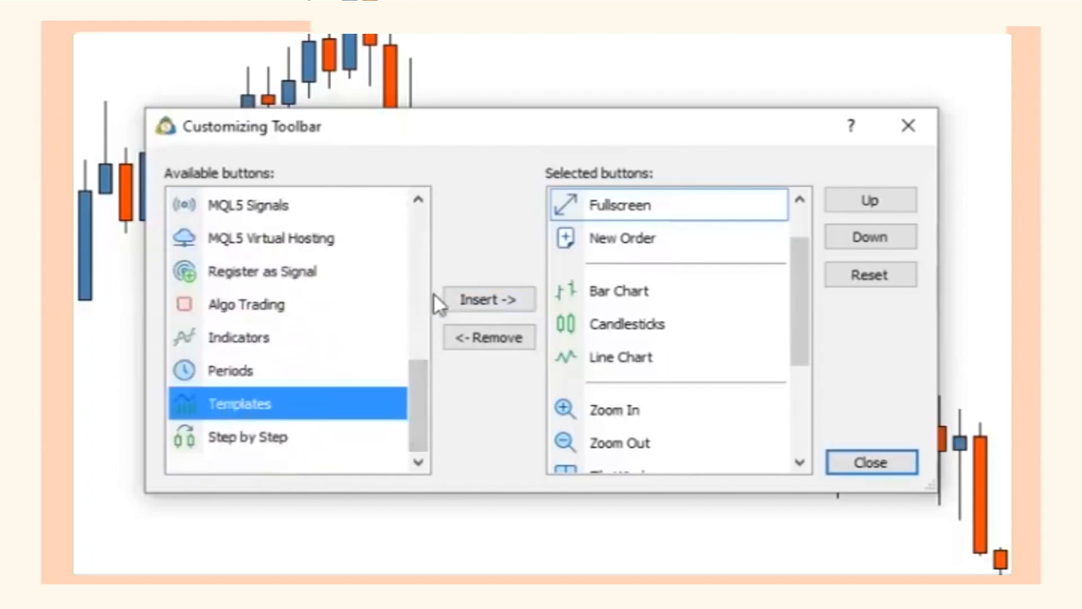
click(482, 298)
drag(418, 354, 445, 170)
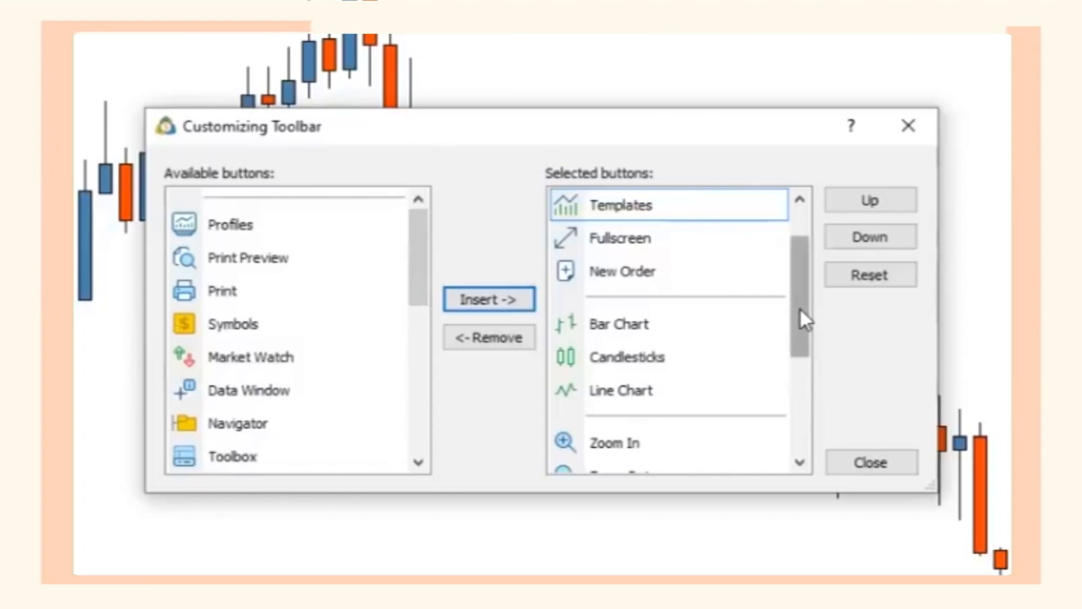
drag(799, 306, 799, 470)
click(872, 463)
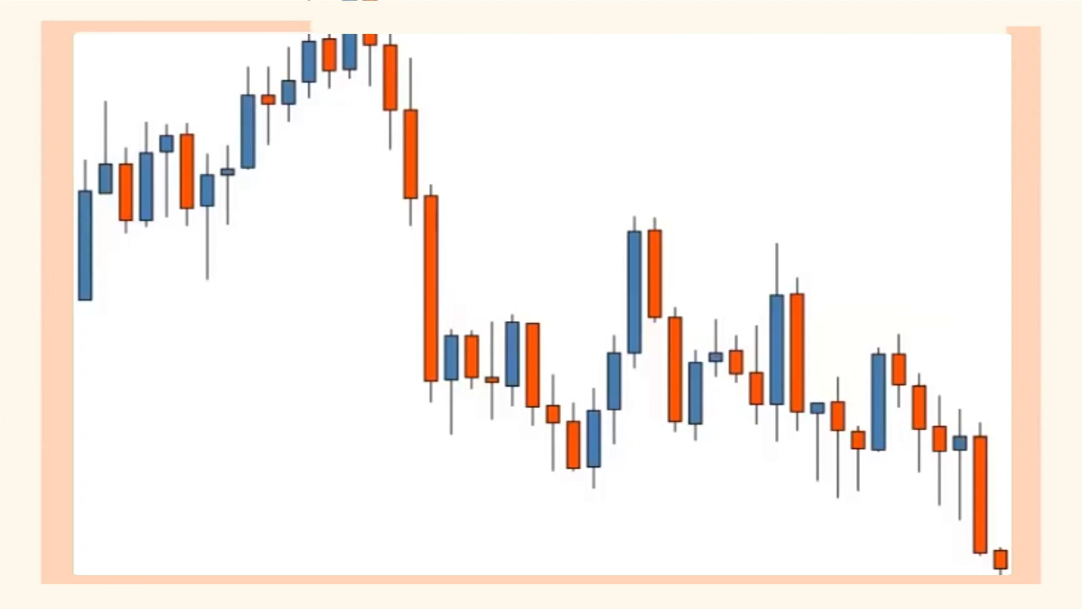
Customize the toolbar again, moving the New Order button ahead of Templates and Fullscreen.
click(75, 66)
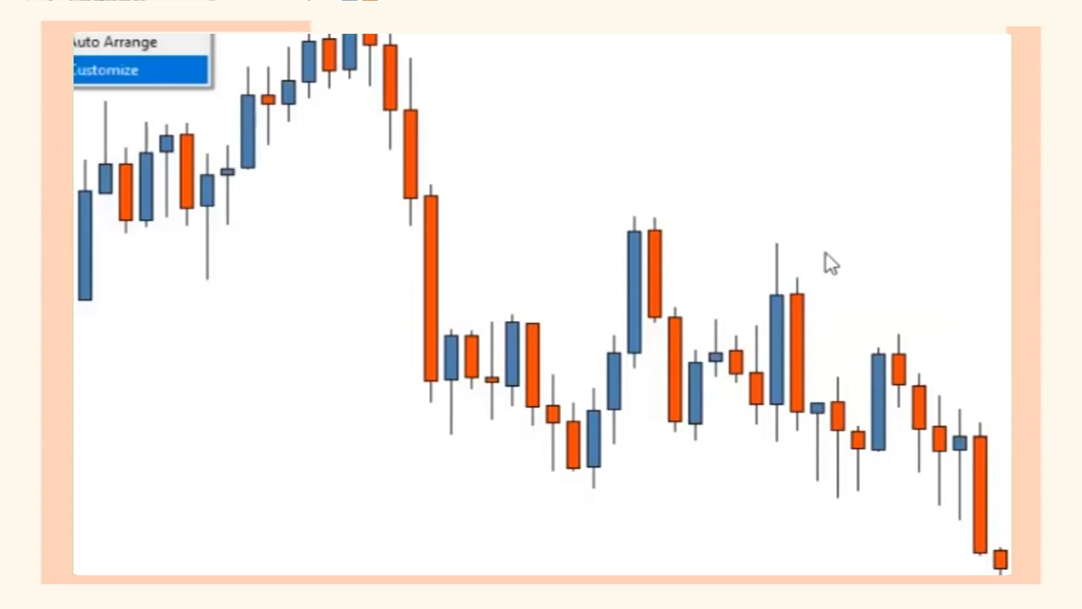
drag(798, 372, 811, 183)
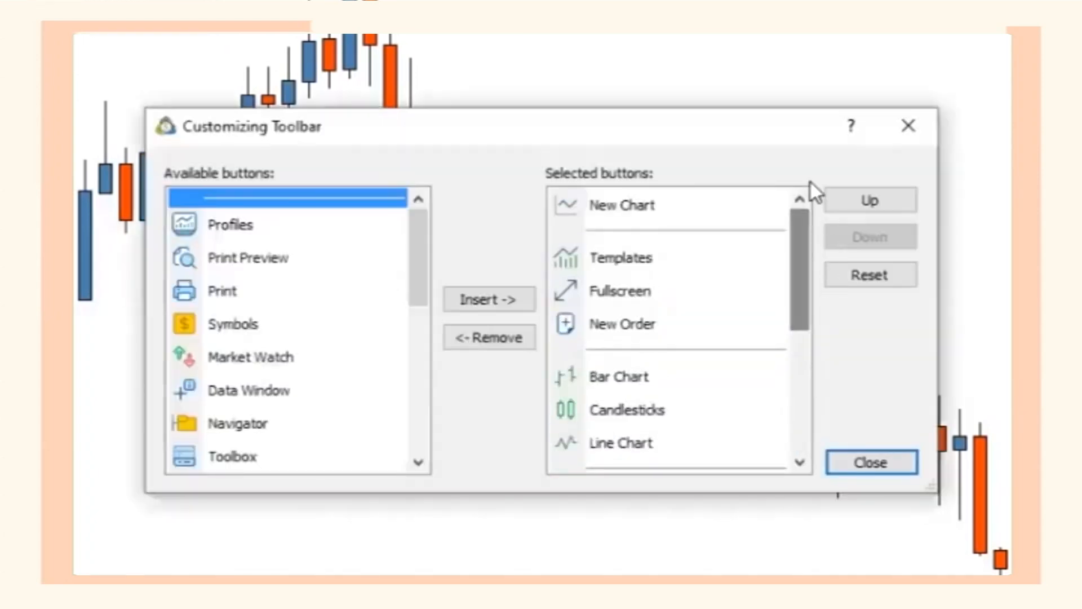
click(663, 324)
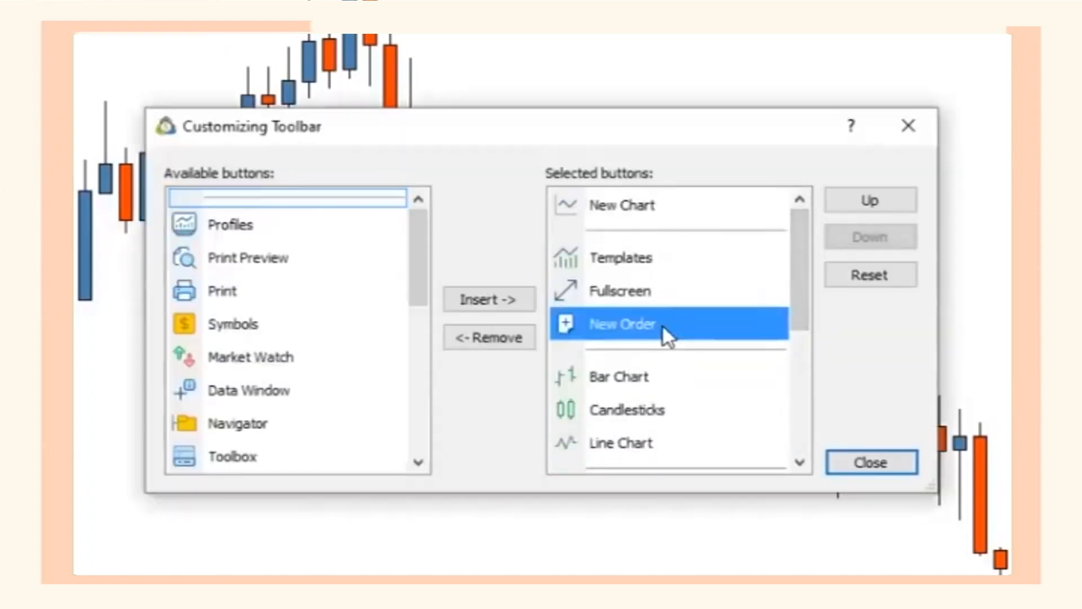
click(877, 204)
click(876, 204)
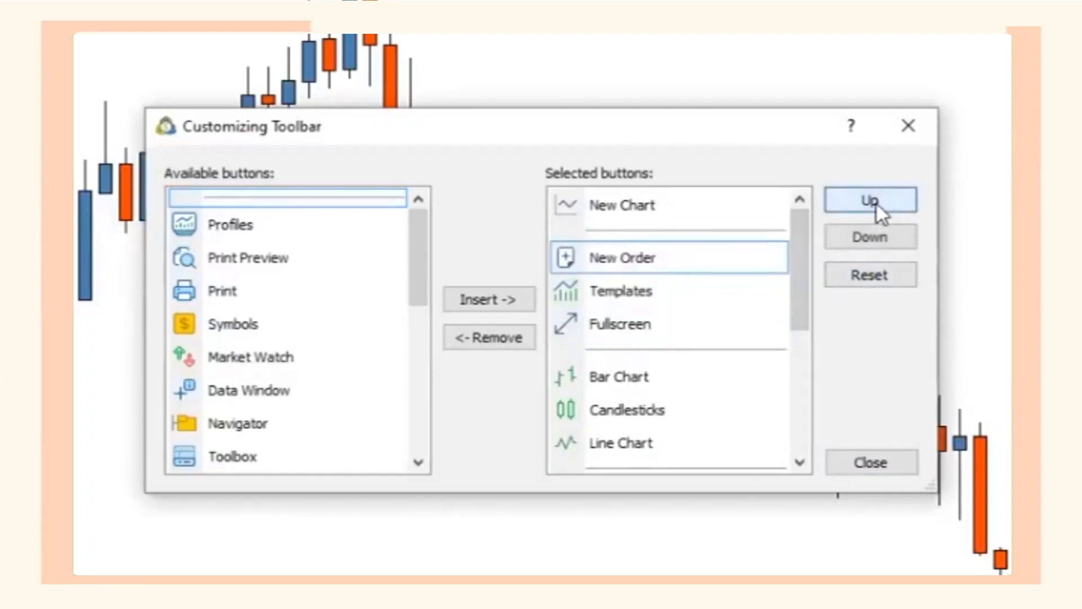
click(668, 215)
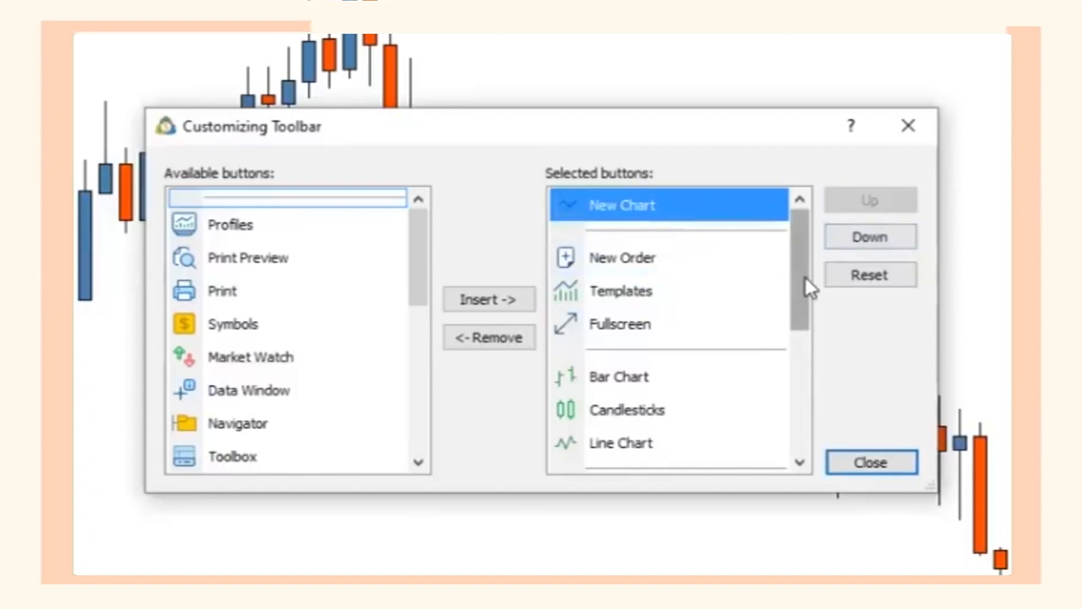
drag(806, 282, 798, 316)
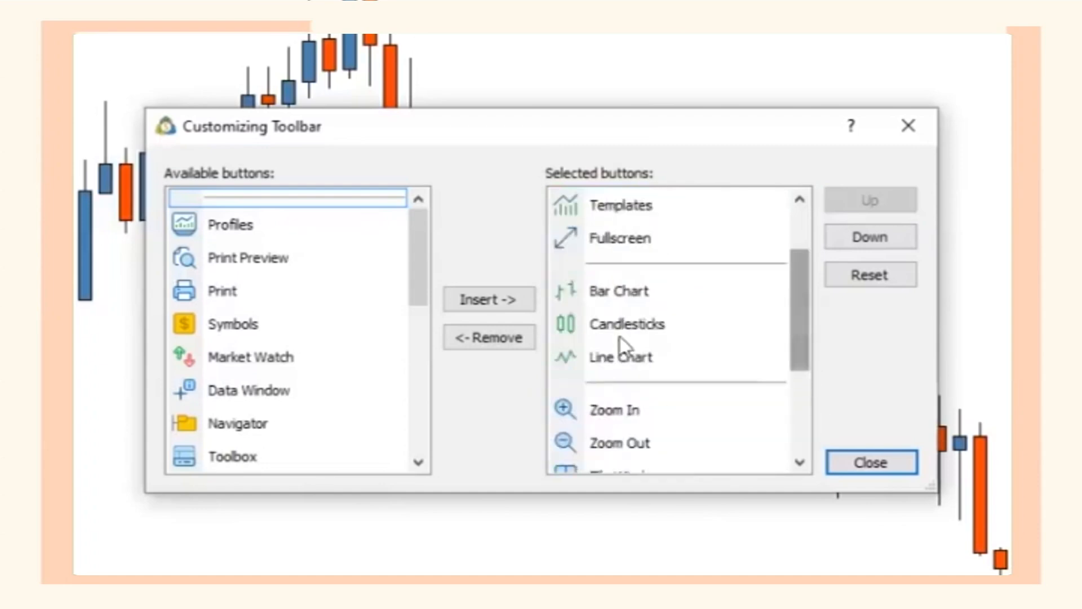
click(879, 464)
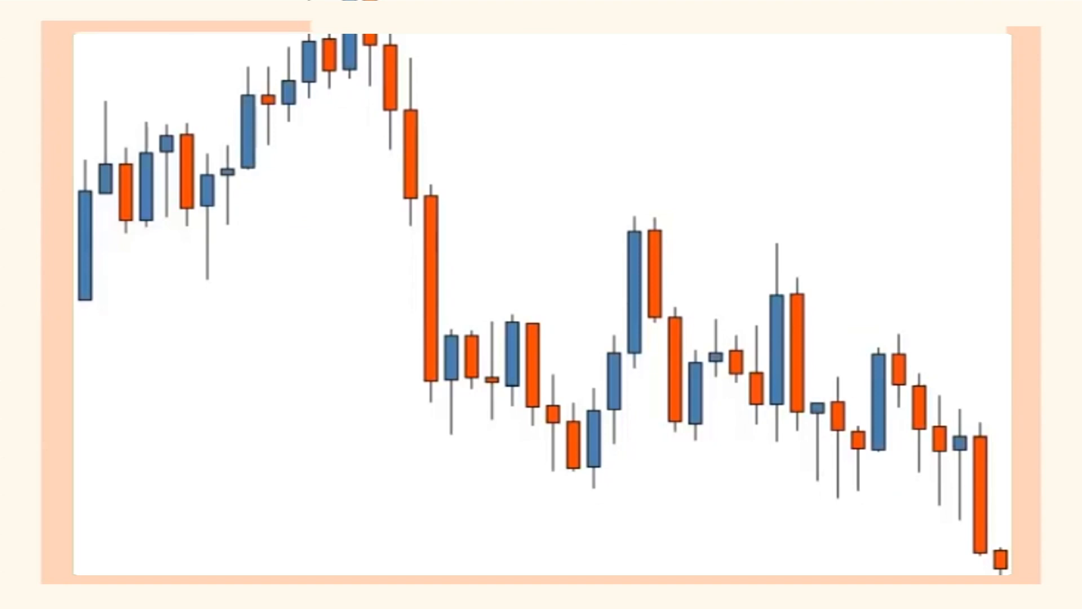
Customize the drawing tools toolbar by adding the Arrowed Line button.
click(379, 23)
right_click(742, 1)
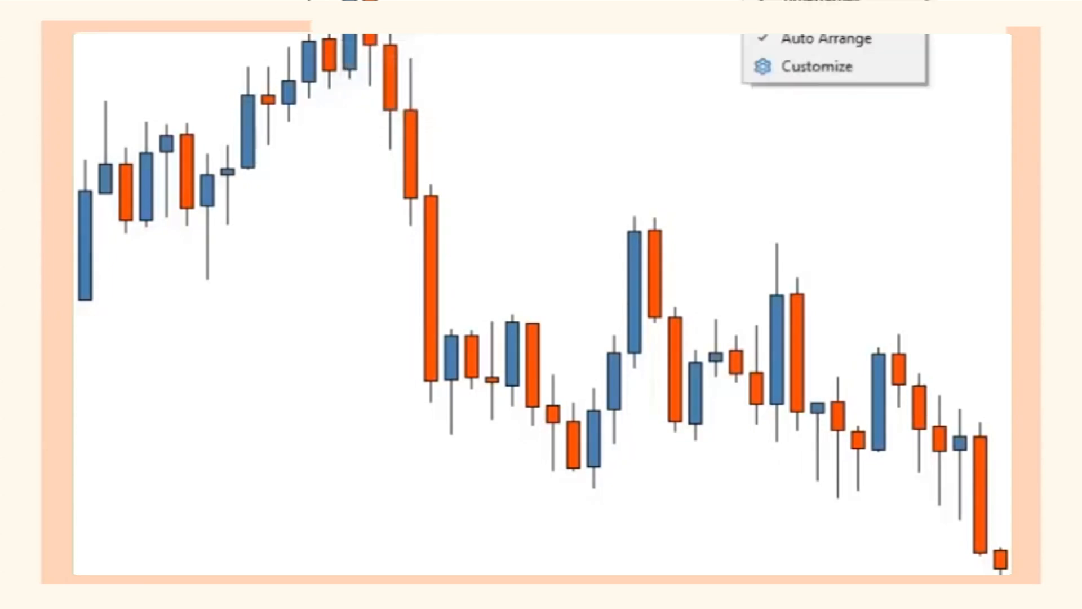
click(827, 68)
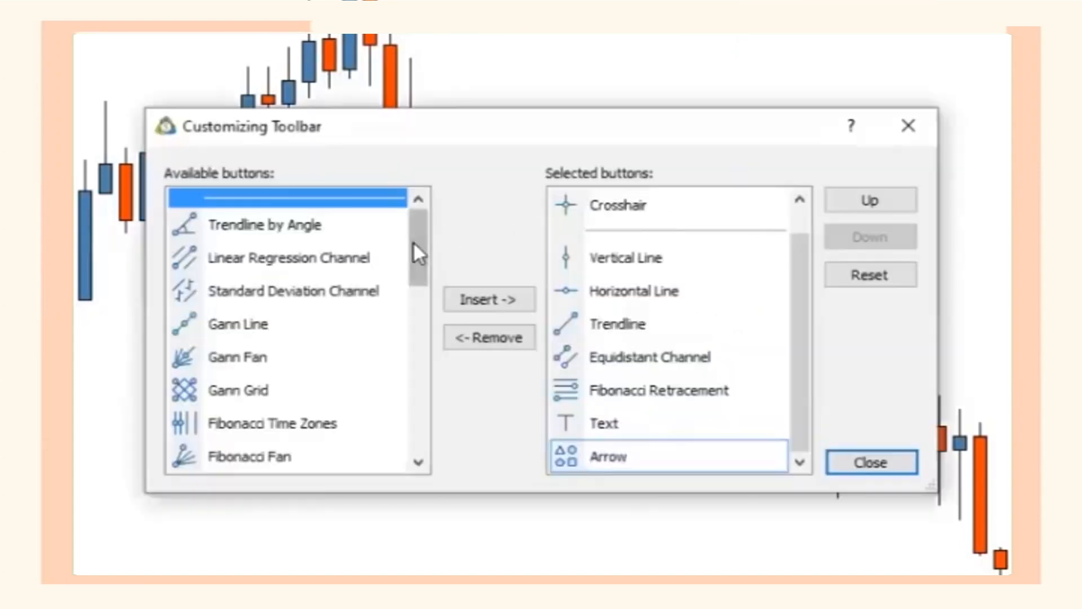
drag(414, 241, 429, 434)
click(188, 445)
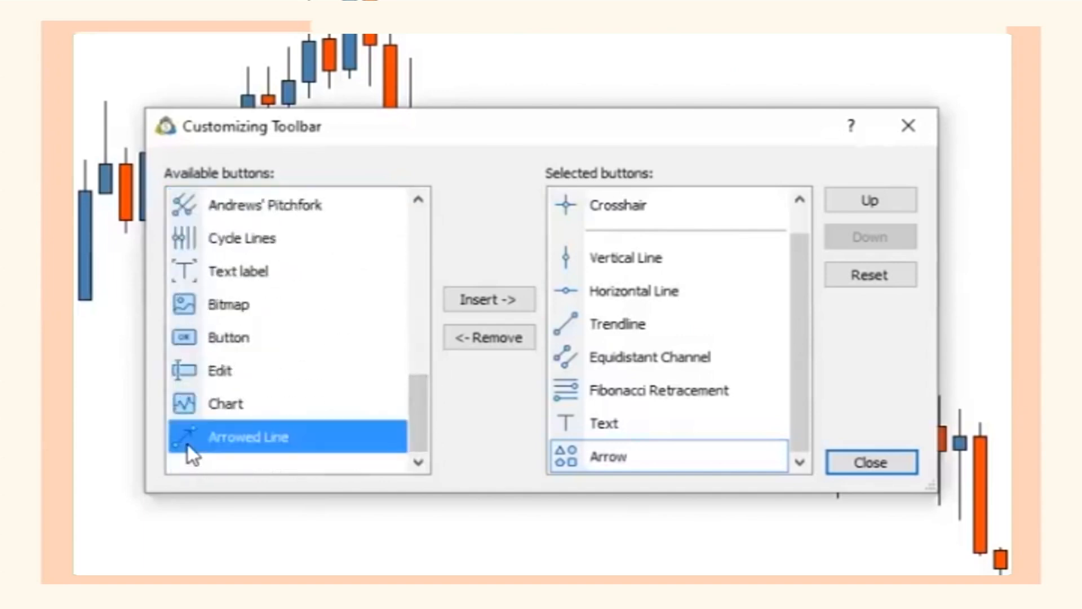
click(483, 300)
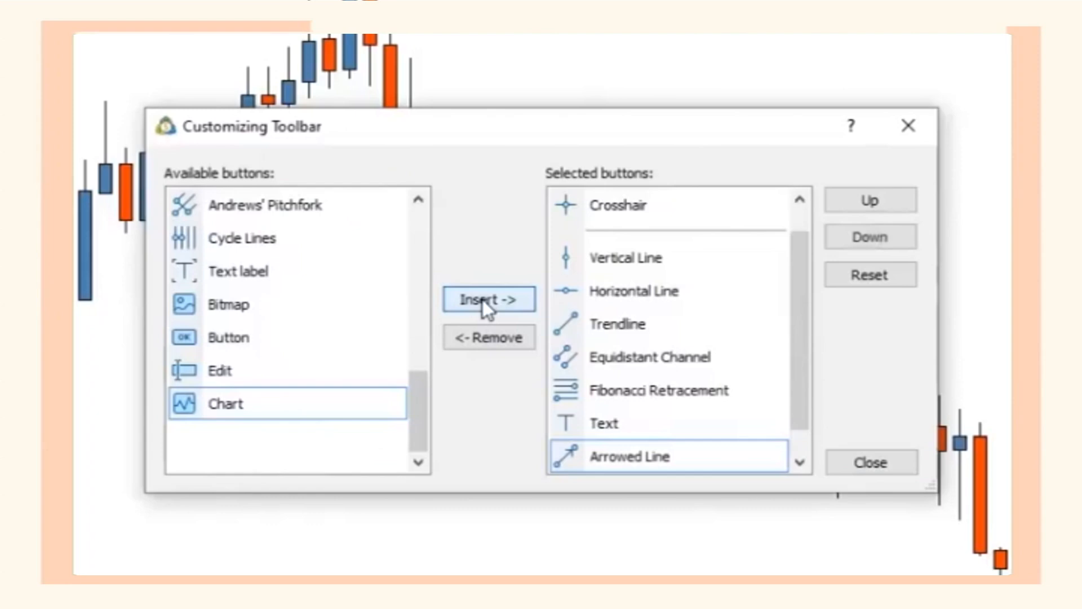
Add the Triangle and Rectangle buttons to the drawing tools toolbar and finish its customization.
scroll(415, 399, up, 1)
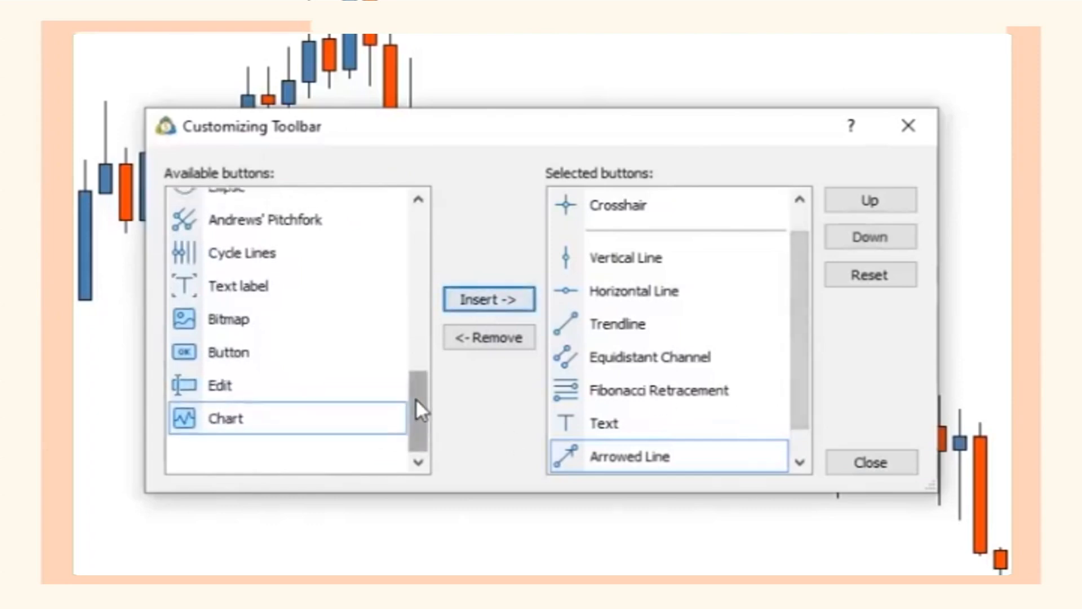
drag(416, 378, 416, 336)
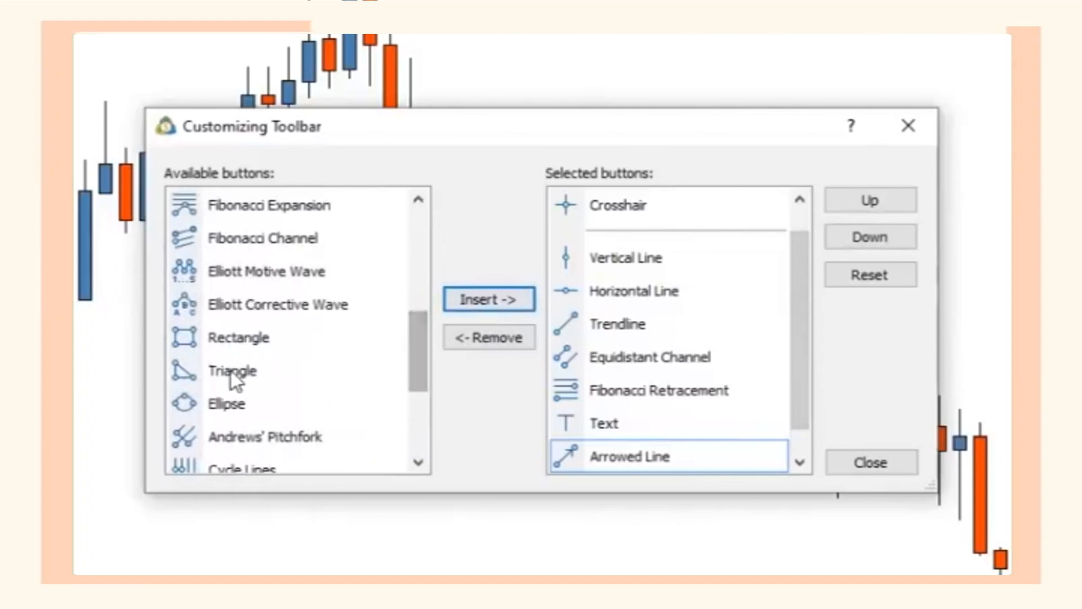
click(193, 374)
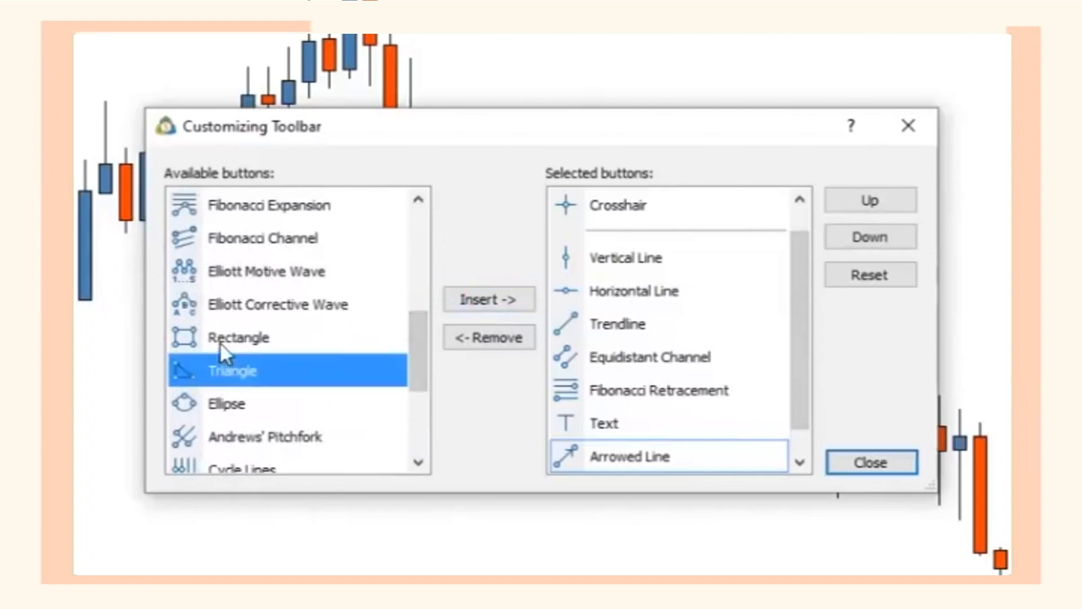
click(513, 293)
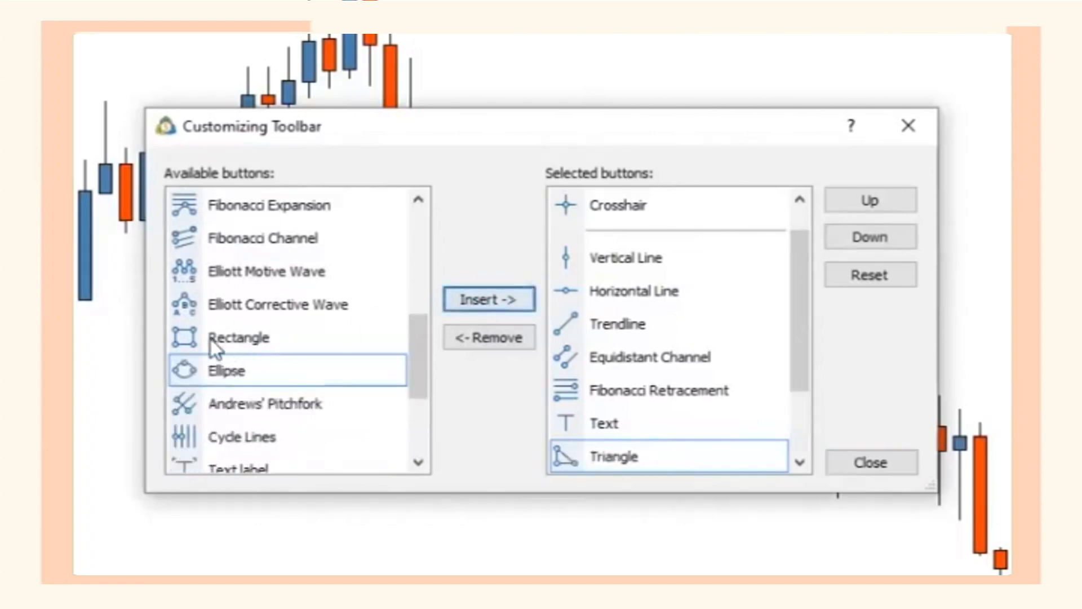
click(211, 339)
click(506, 297)
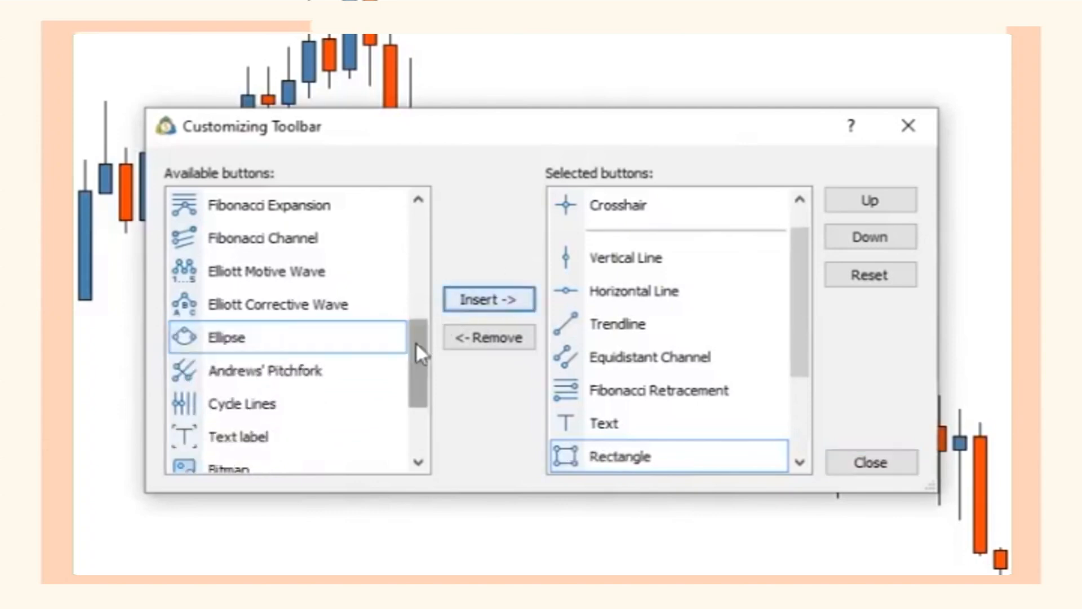
drag(419, 349, 427, 224)
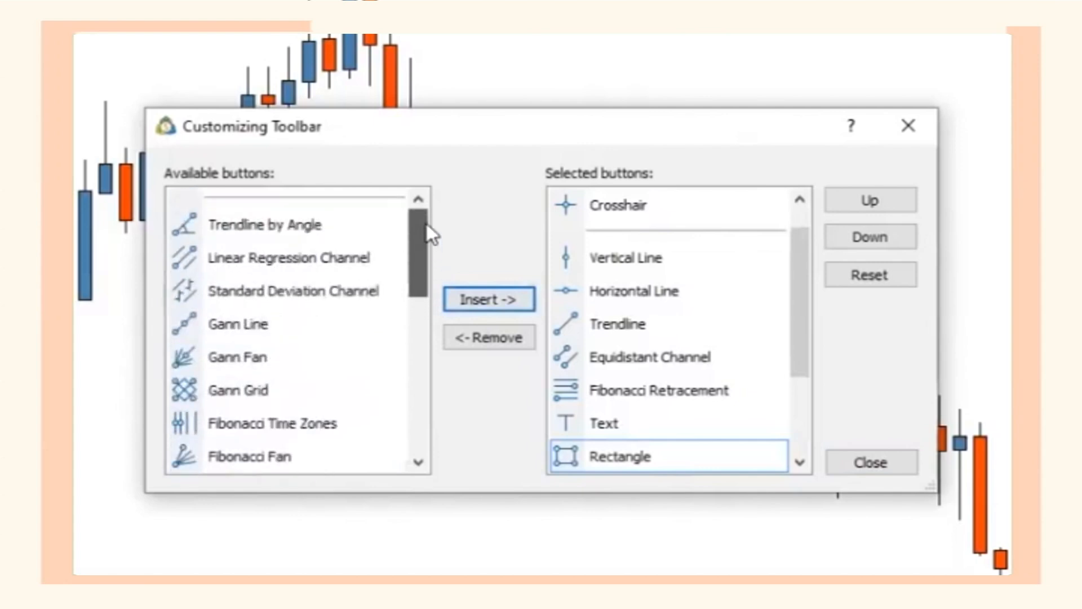
click(884, 465)
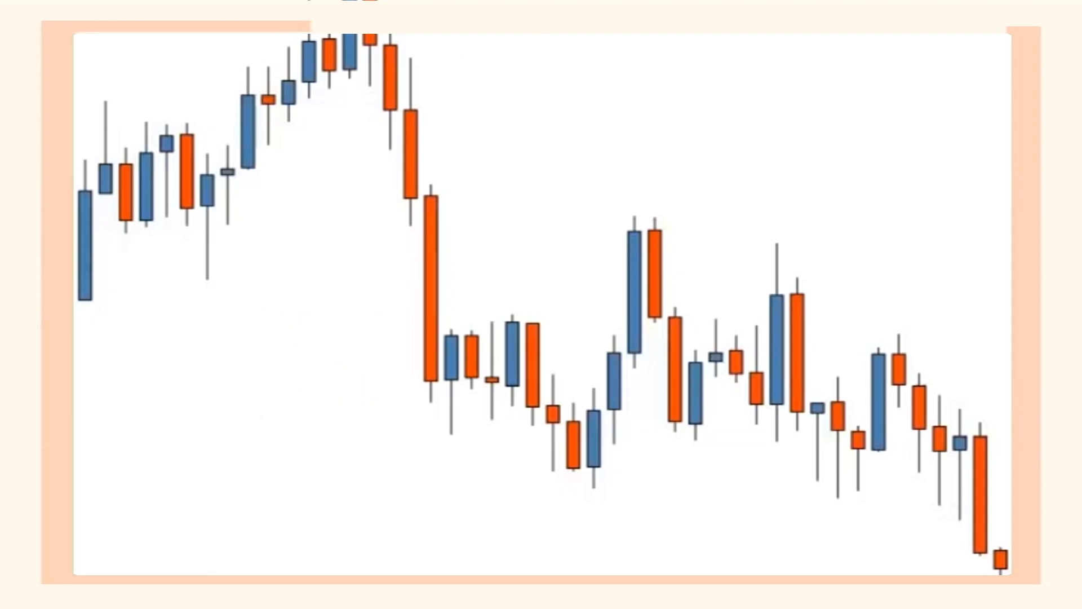
Undock the Timeframes toolbar over the chart and dock it back above the chart.
drag(451, 35, 451, 94)
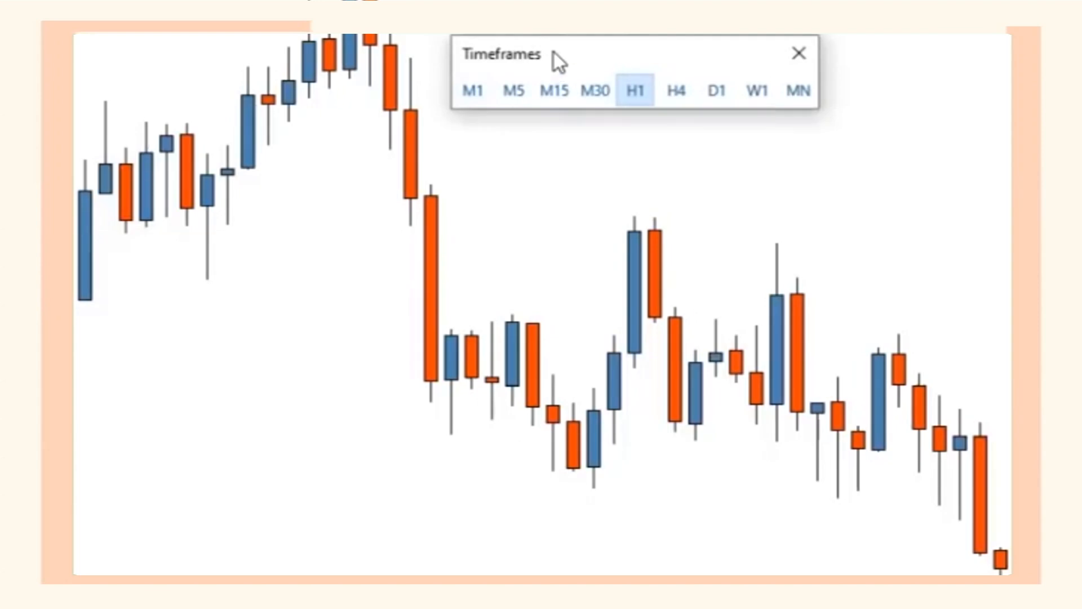
drag(627, 52, 627, 35)
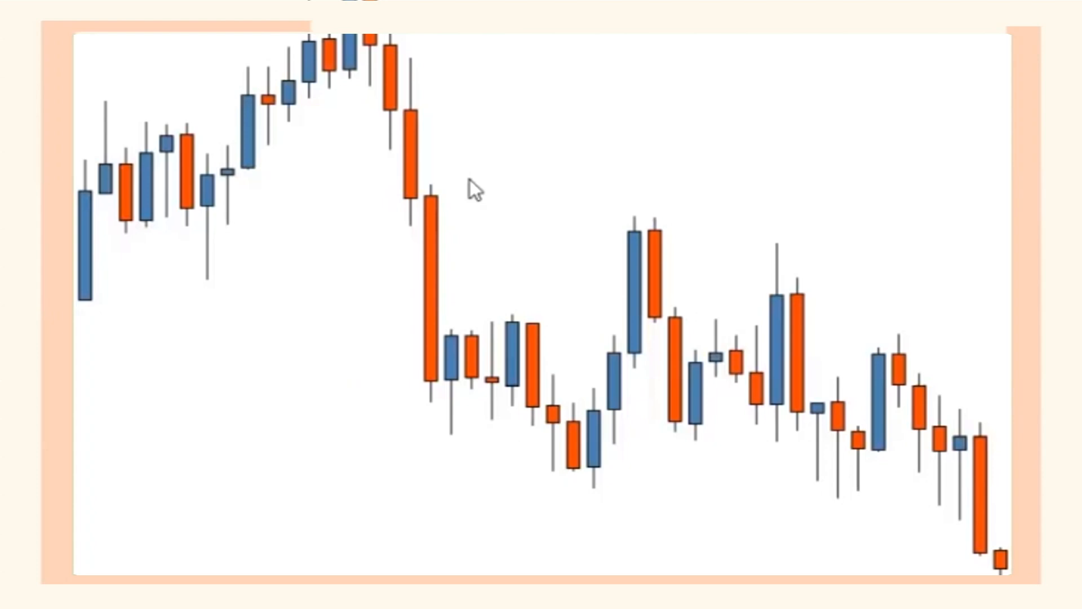
Bring up the chart's display options.
right_click(468, 72)
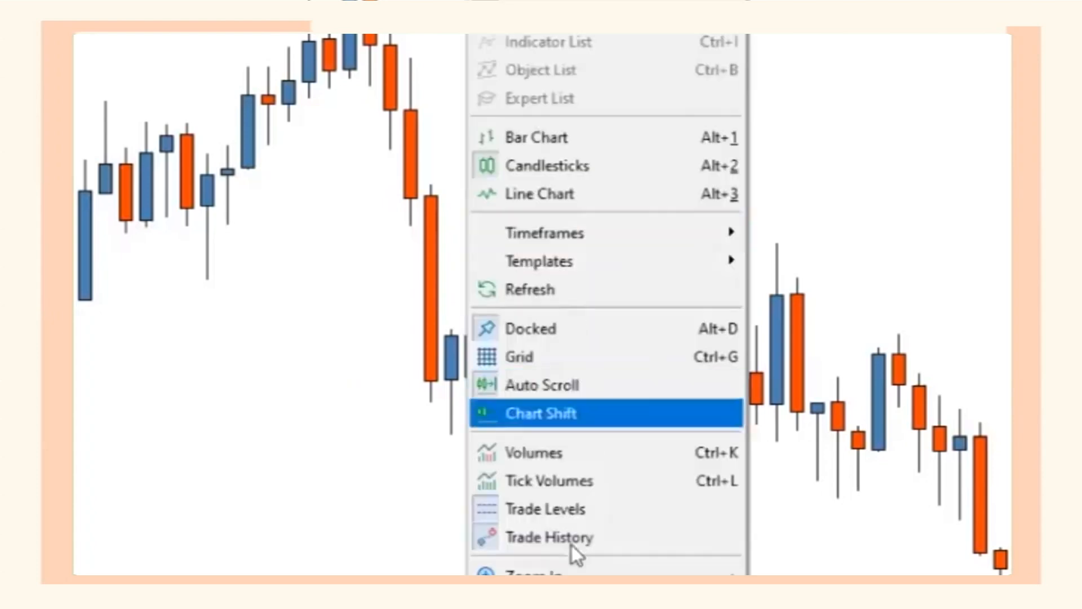